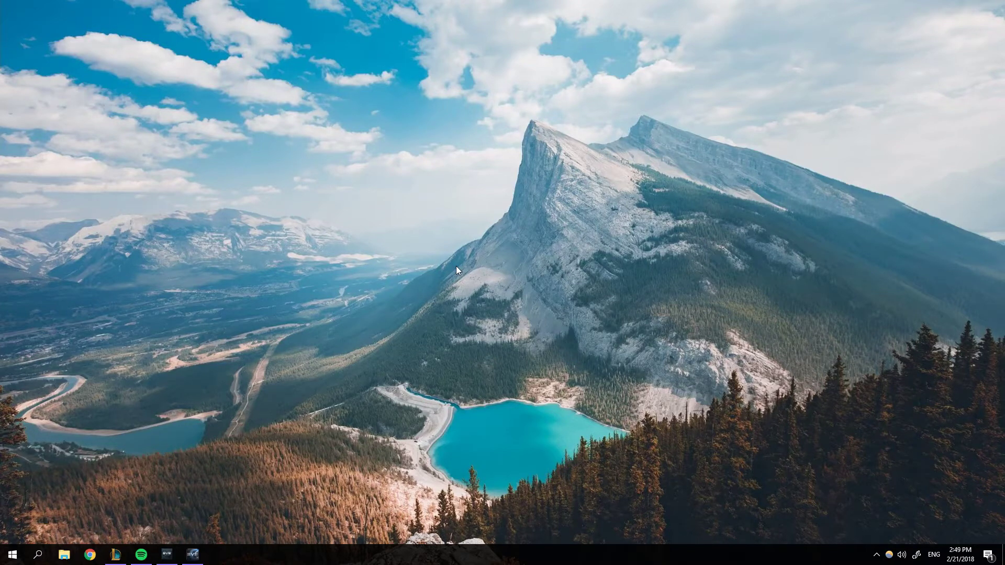
- Launch Evernus by searching for it from the desktop
key("super")
type("evee")
key("BackSpace")
key("BackSpace")
key("BackSpace")
key("BackSpace")
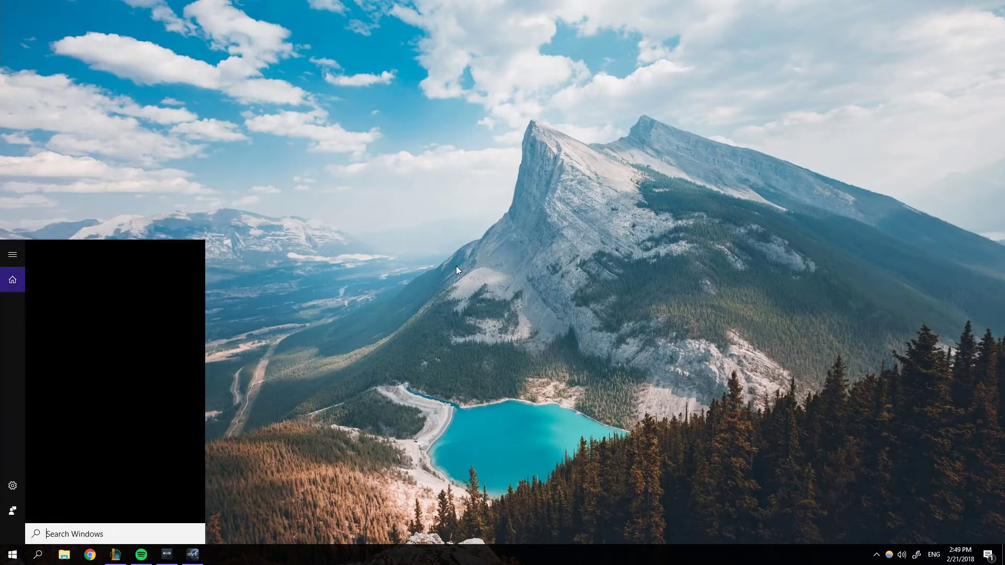
type("evern")
key("Return")
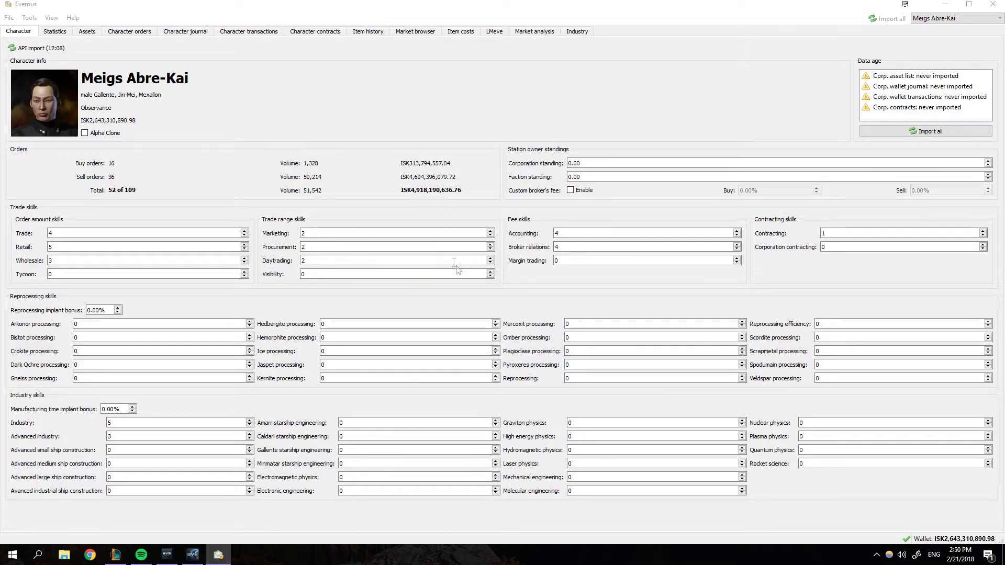
- Import all available data for the current character
left_click(130, 31)
left_click(185, 32)
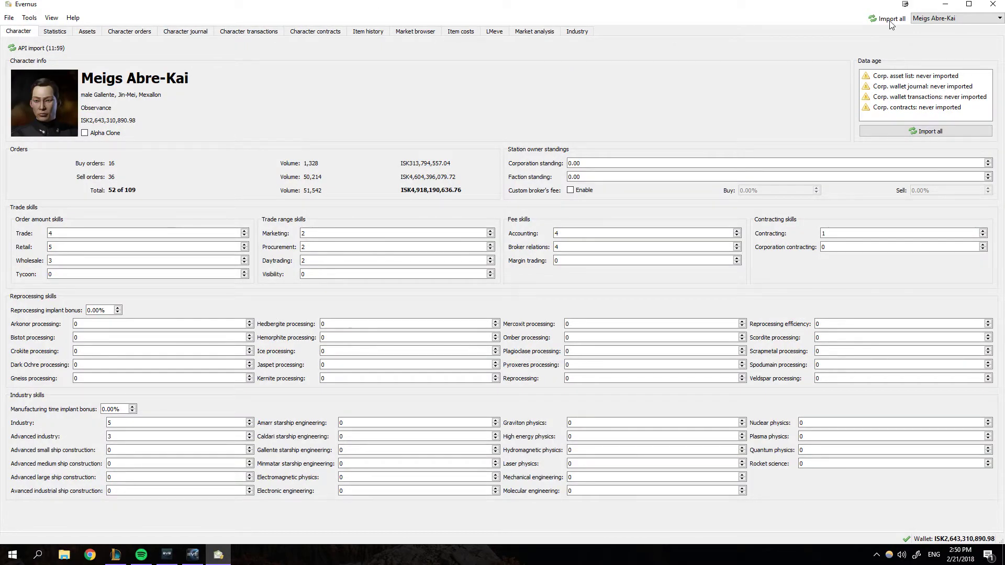
left_click(921, 131)
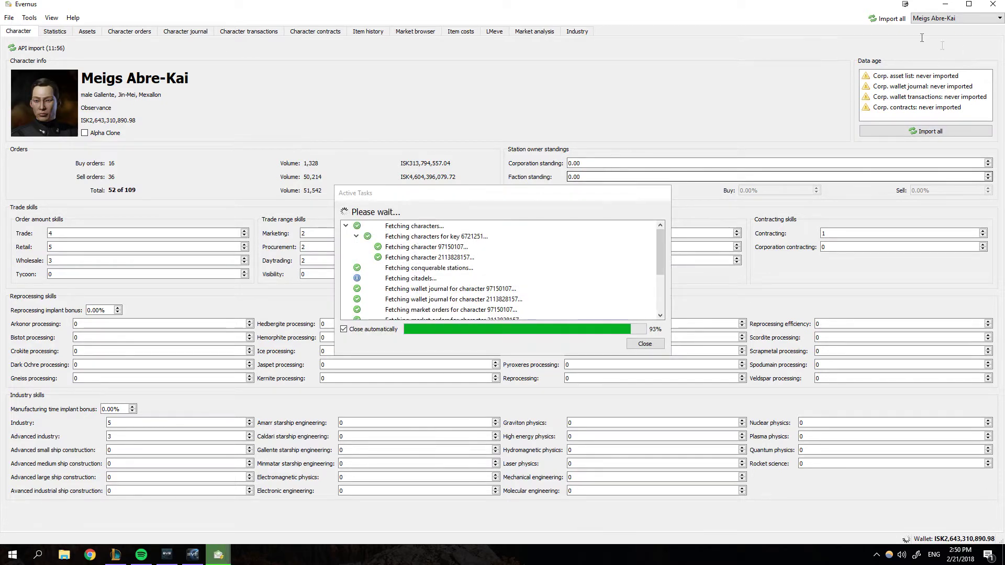
- Open the preferences and bring up the Prices settings
left_click(9, 19)
left_click(31, 47)
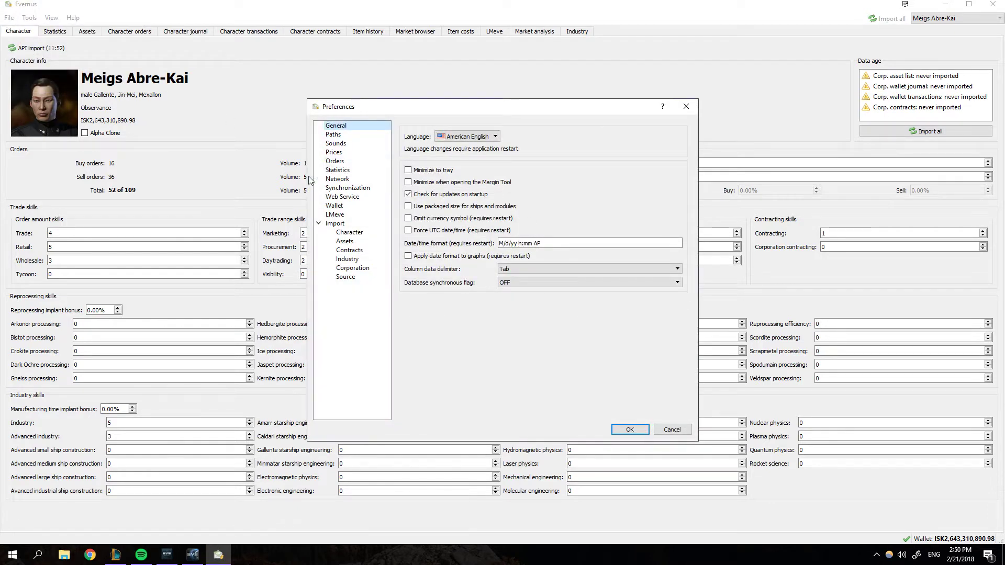
left_click(349, 135)
key("Down")
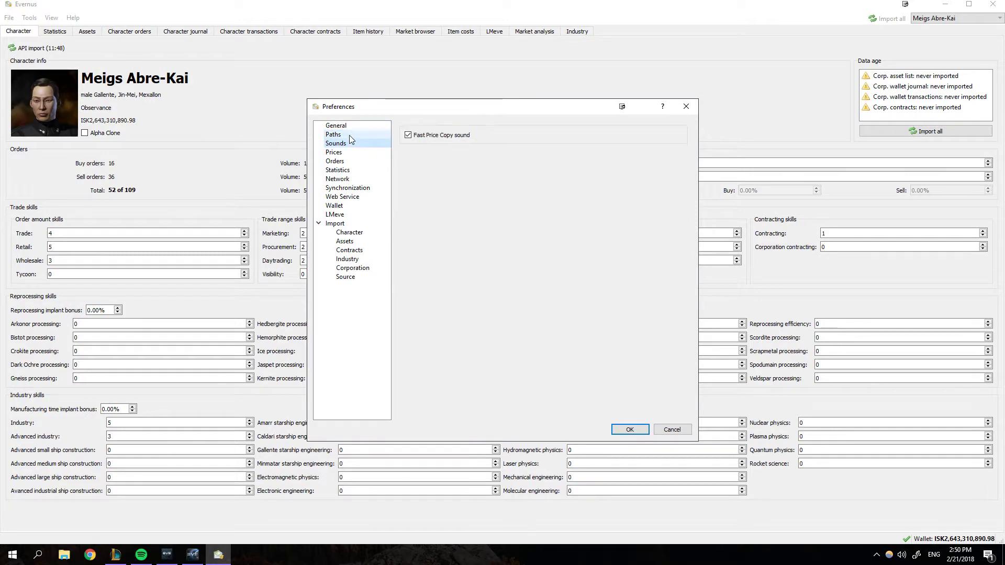
key("Down")
key("Up")
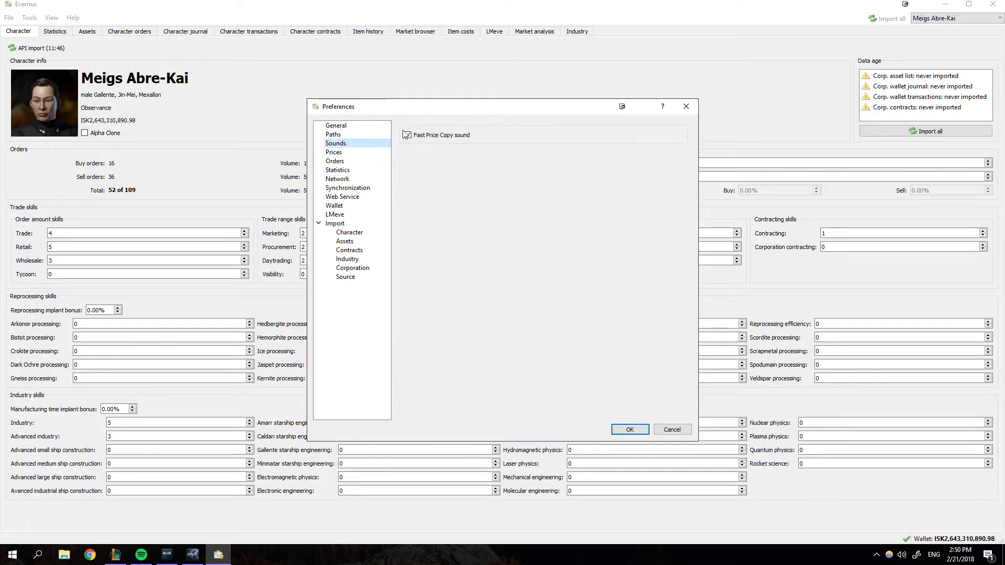
key("Down")
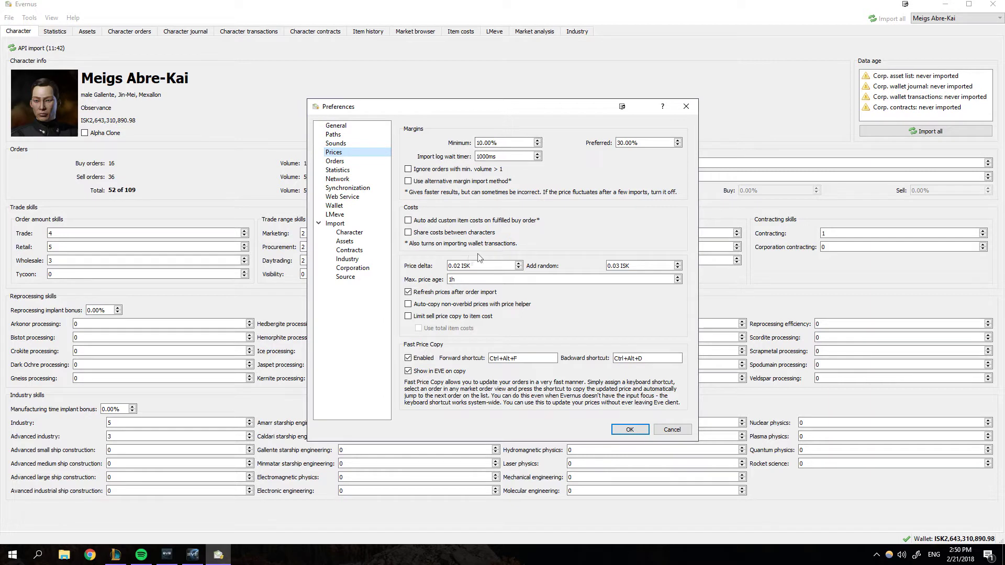
- Set the price delta to 0.01 ISK and the added random amount to 0.00 ISK
left_click(462, 266)
key("BackSpace")
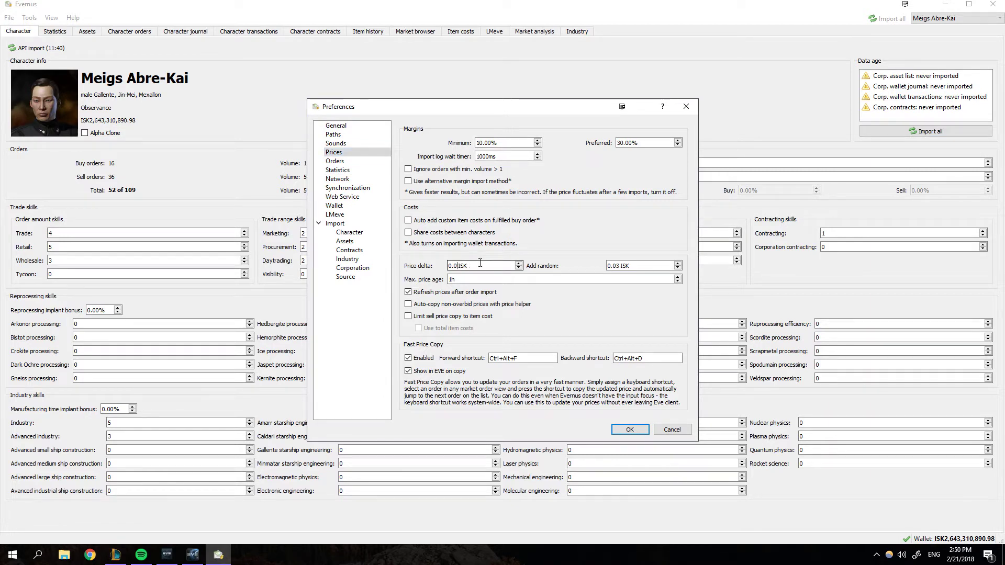
left_click(618, 266)
key("BackSpace")
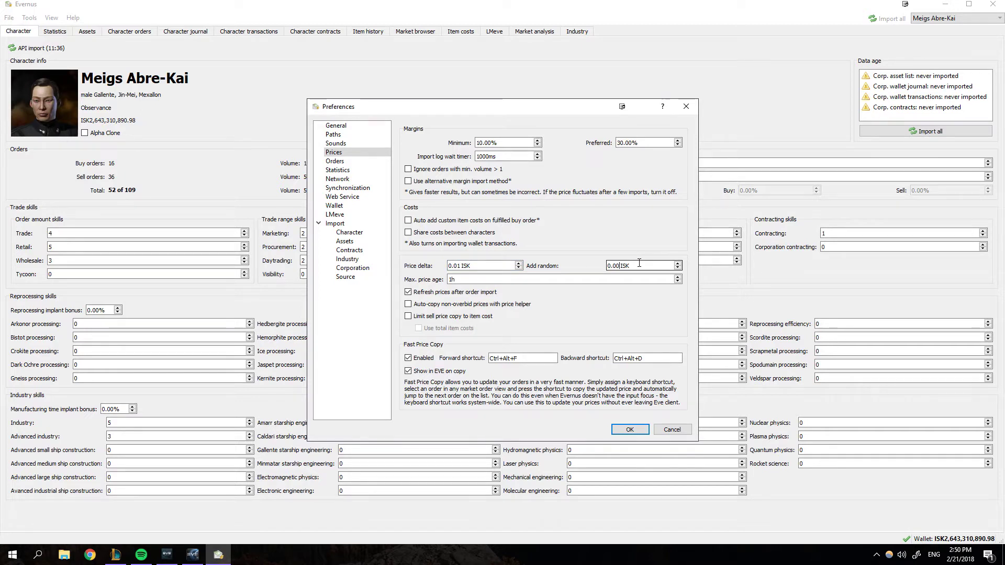
- Set the price delta to 0.02 ISK and the added random amount to 0.03 ISK, with prices refreshed after order import
left_click(459, 266)
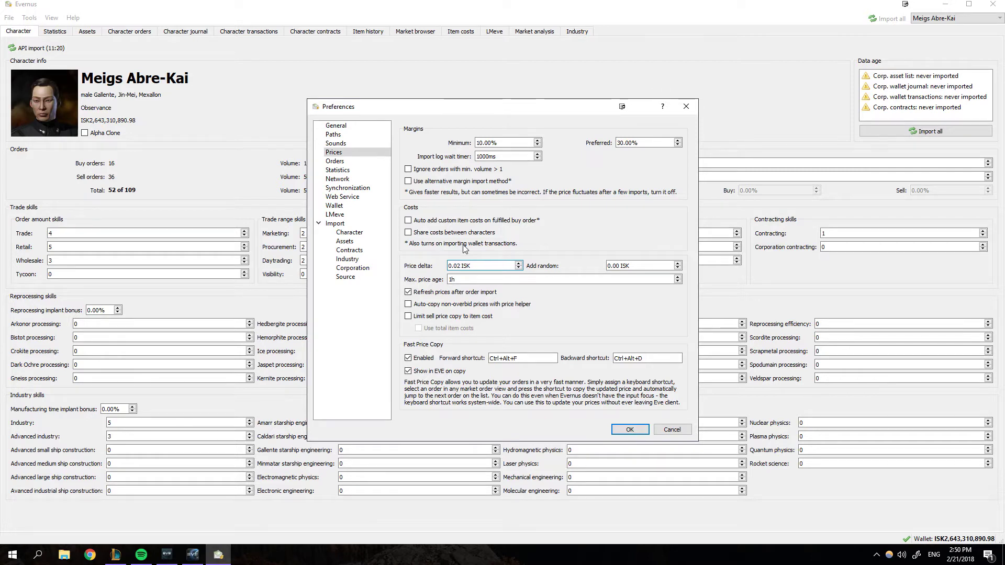
left_click(619, 265)
key("BackSpace")
type("3")
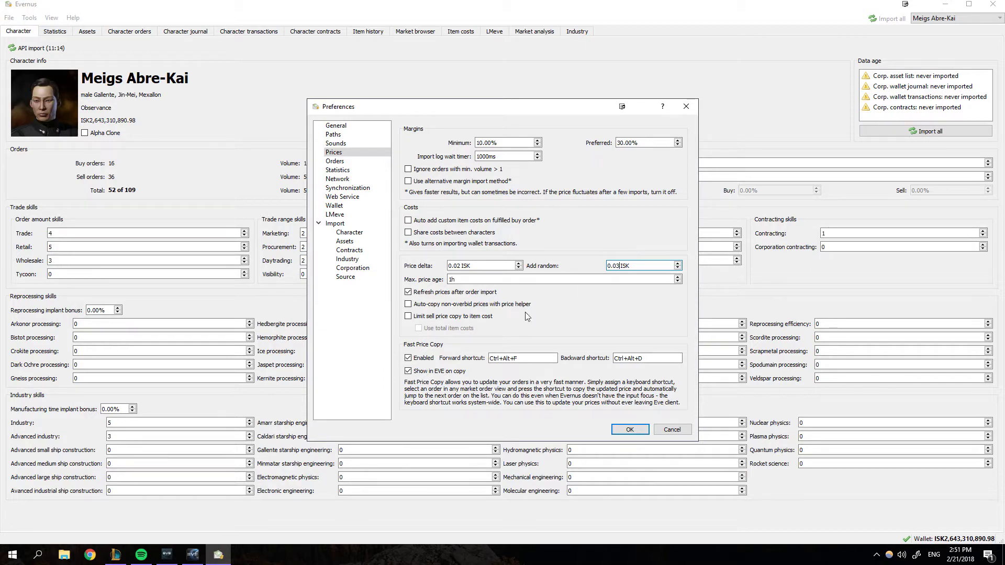
left_click(421, 293)
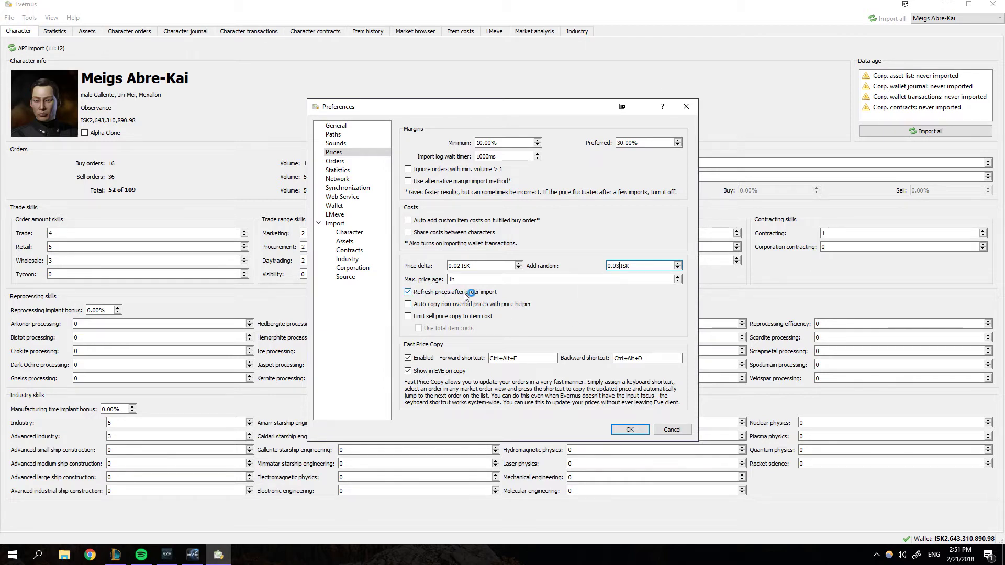
left_click(500, 296)
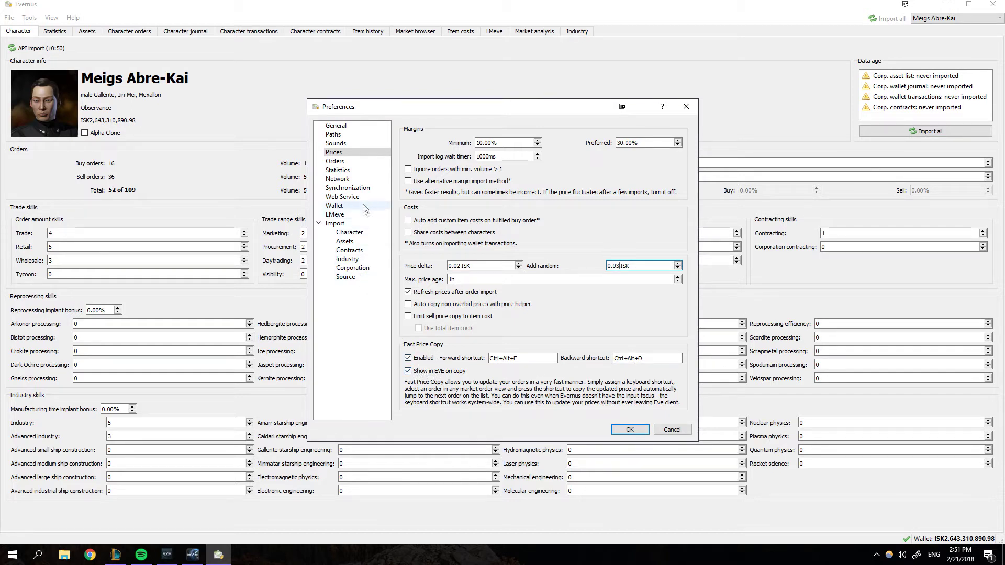
- Review the preference pages for import sources, network, orders and asset import
left_click(348, 277)
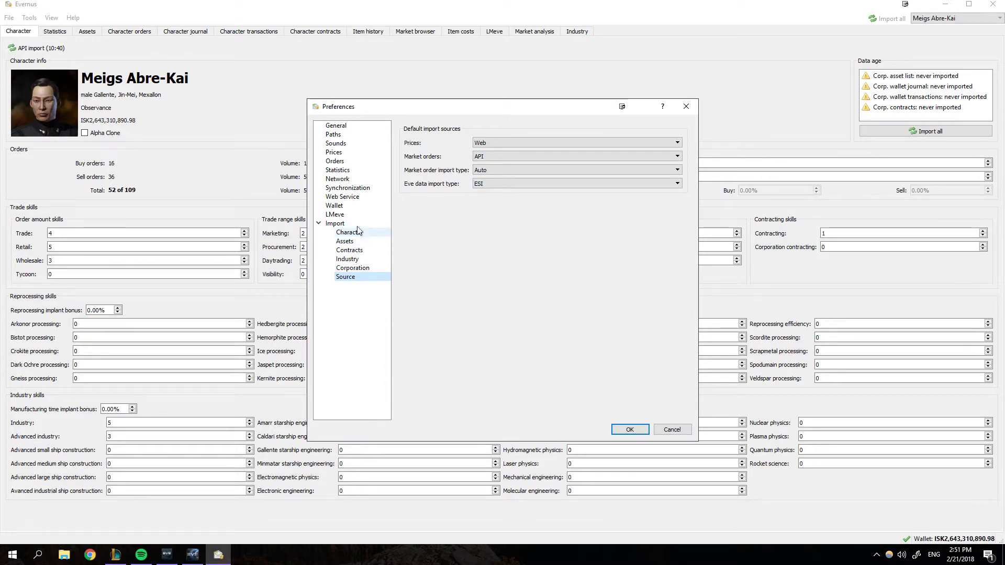
left_click(359, 181)
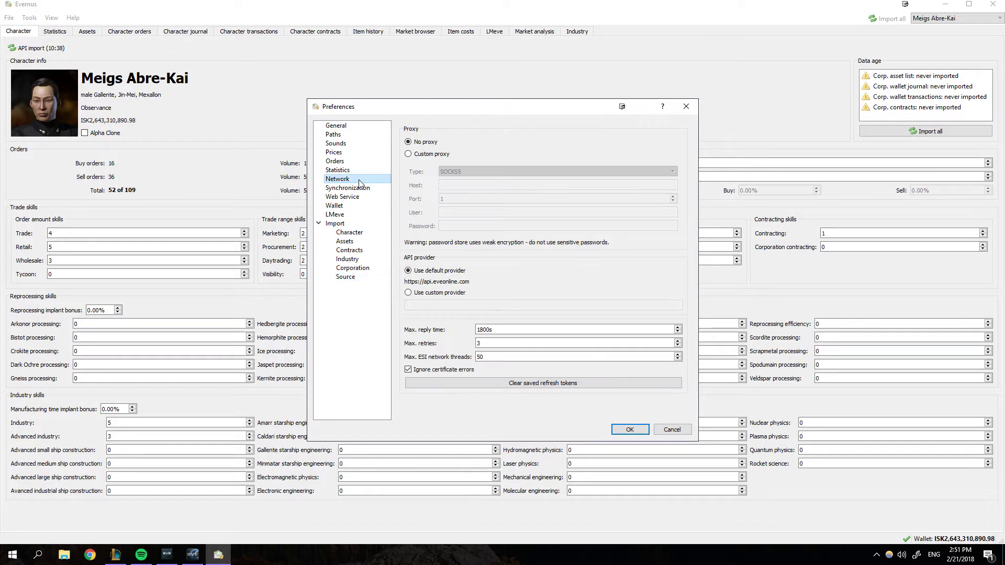
left_click(349, 197)
key("Up")
key("Up")
key("Up")
key("Up")
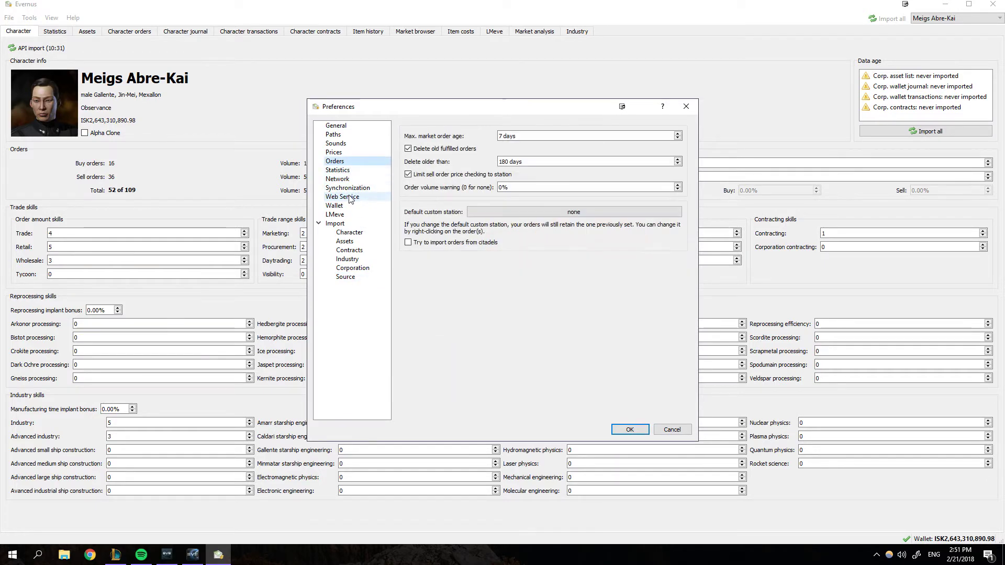
key("Down")
key("Down")
key("Down")
key("Down")
key("Down")
key("Down")
key("Down")
key("Down")
key("Down")
key("Down")
key("Up")
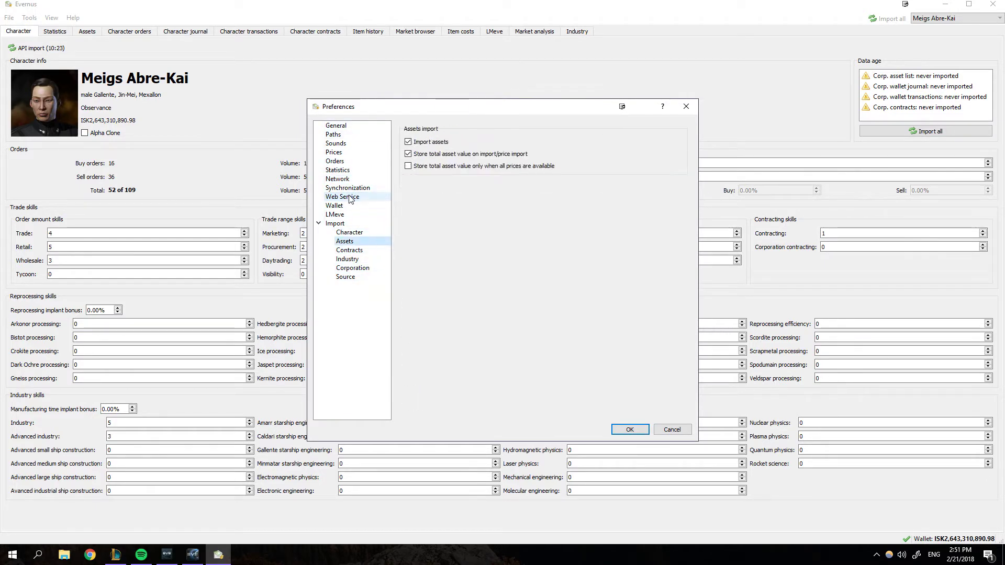
- Go to the Network preferences and save the settings with a maximum of 50 ESI network threads
key("Up")
key("Up")
key("Up")
key("Up")
key("Up")
key("Up")
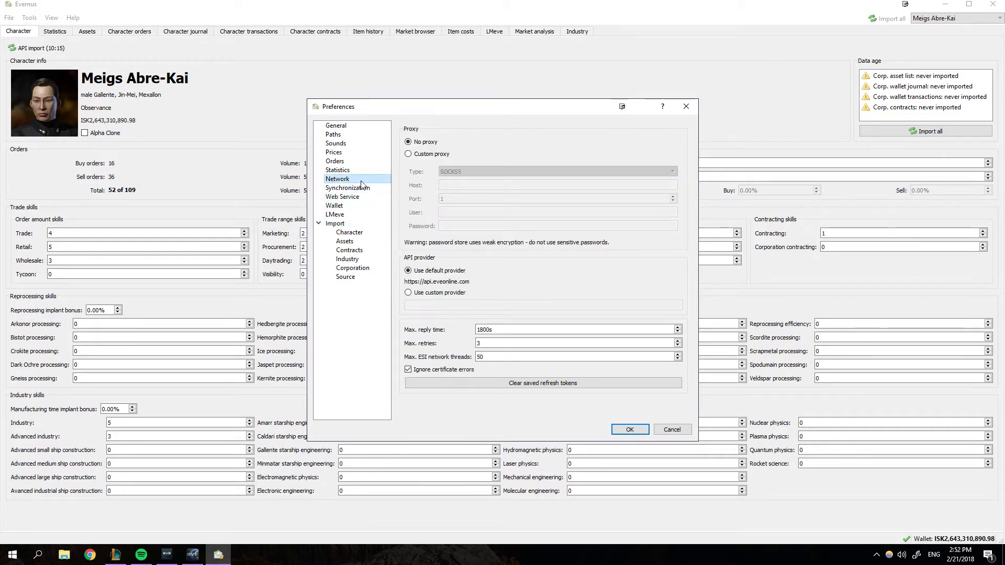
left_click(497, 357)
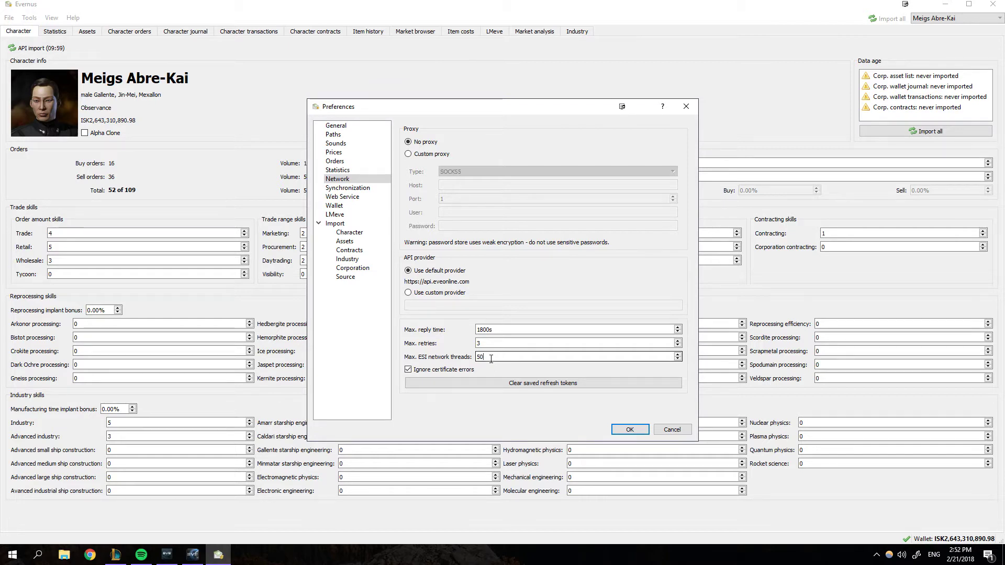
left_click(491, 359)
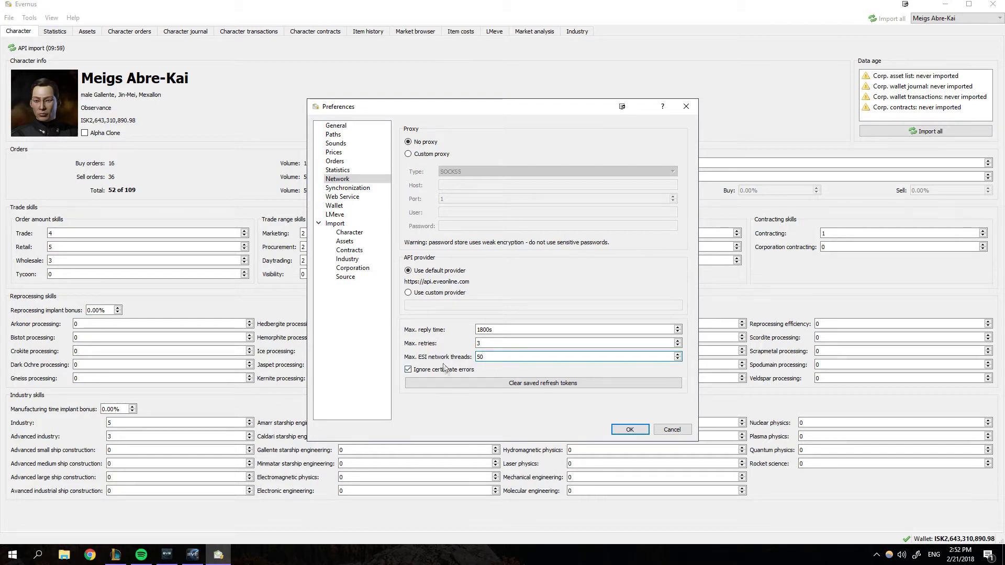
left_click(629, 430)
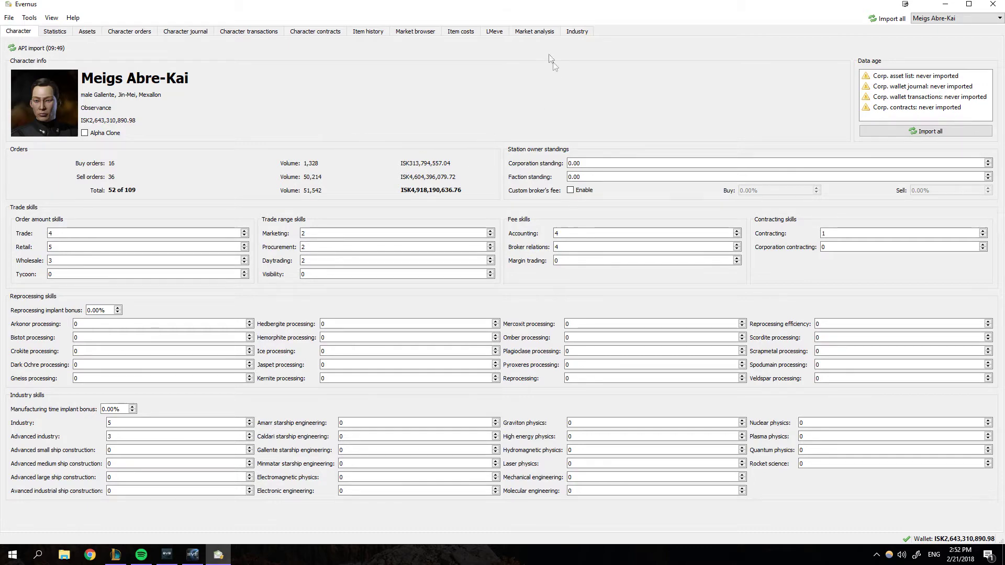
- Import market analysis data for the already checked regions and item types, and dismiss the finished task list
left_click(534, 32)
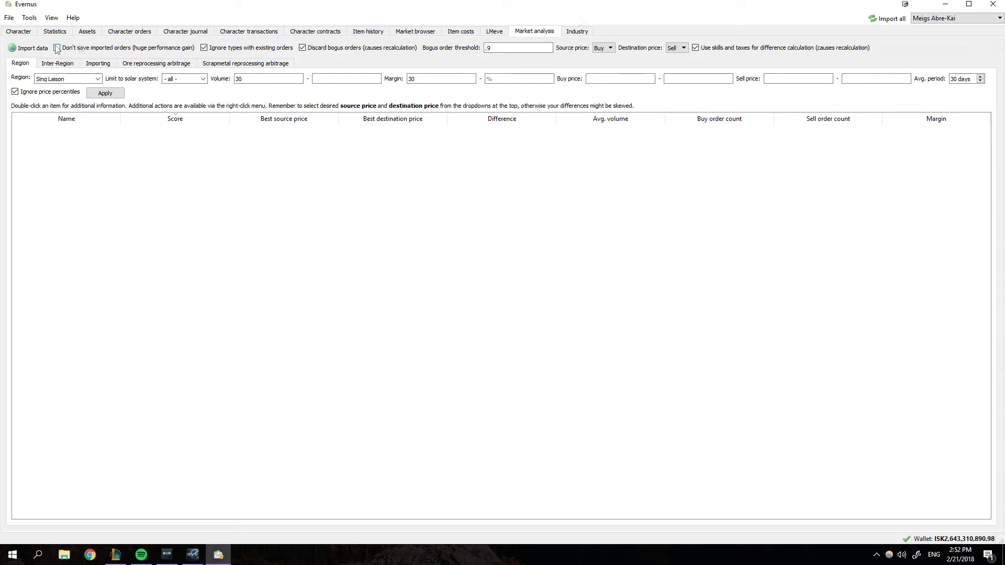
left_click(27, 50)
scroll(437, 251, "down", 20)
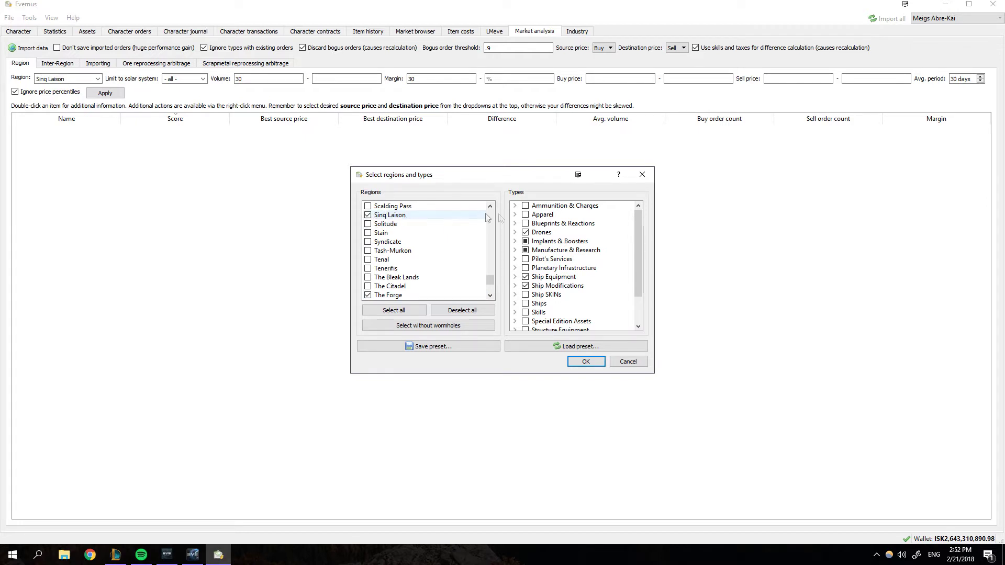
scroll(573, 245, "down", 1)
scroll(577, 252, "up", 1)
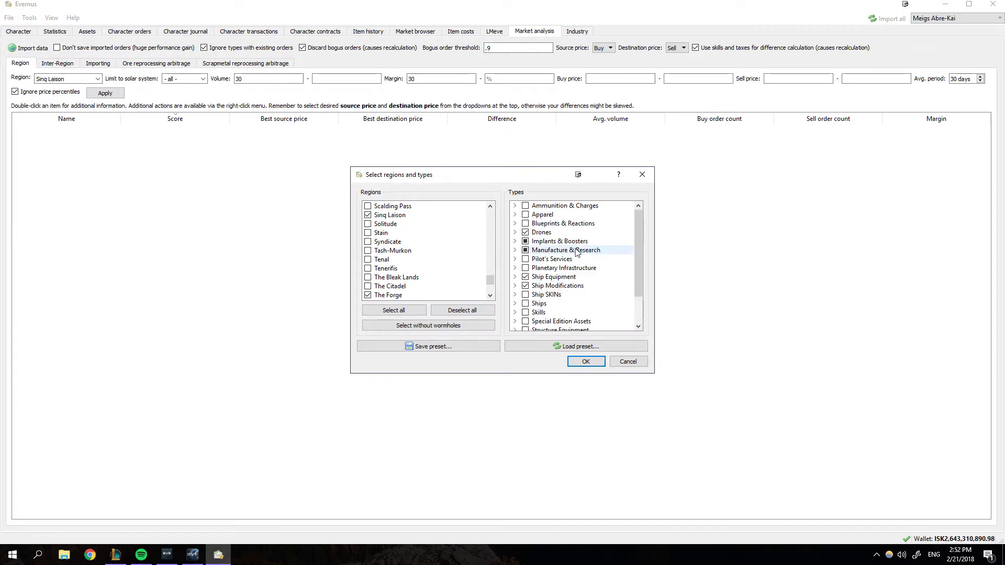
left_click(593, 360)
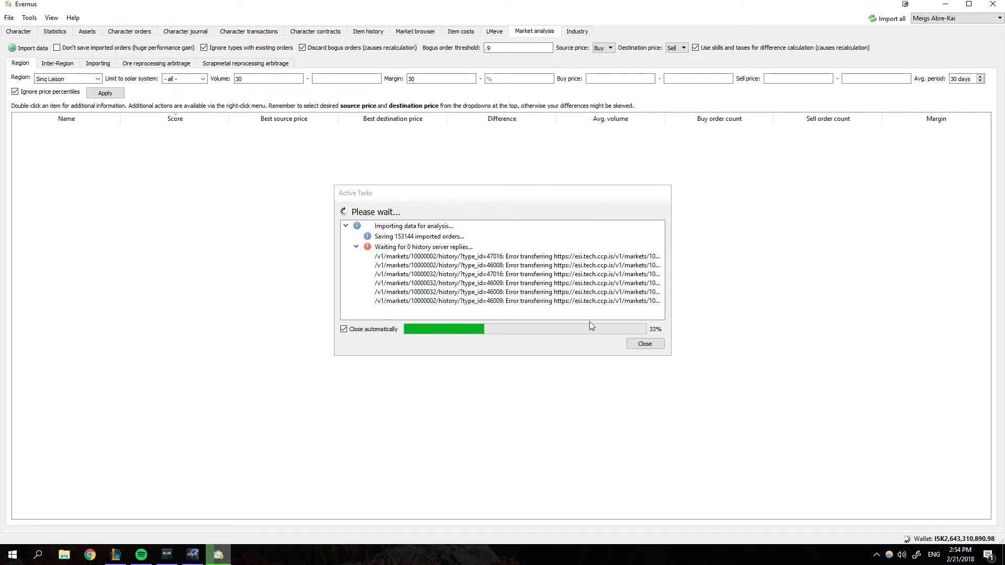
left_click(588, 350)
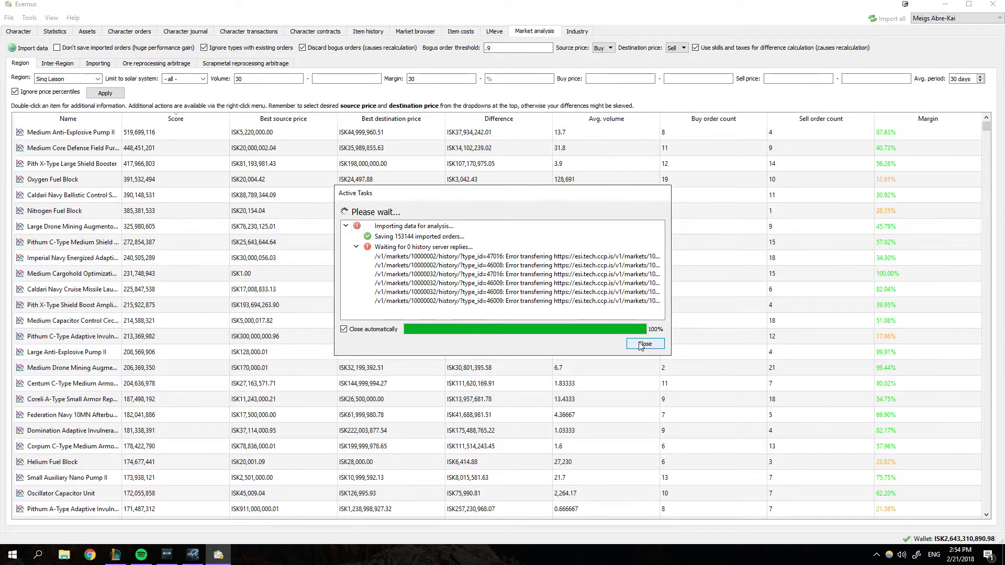
left_click(634, 343)
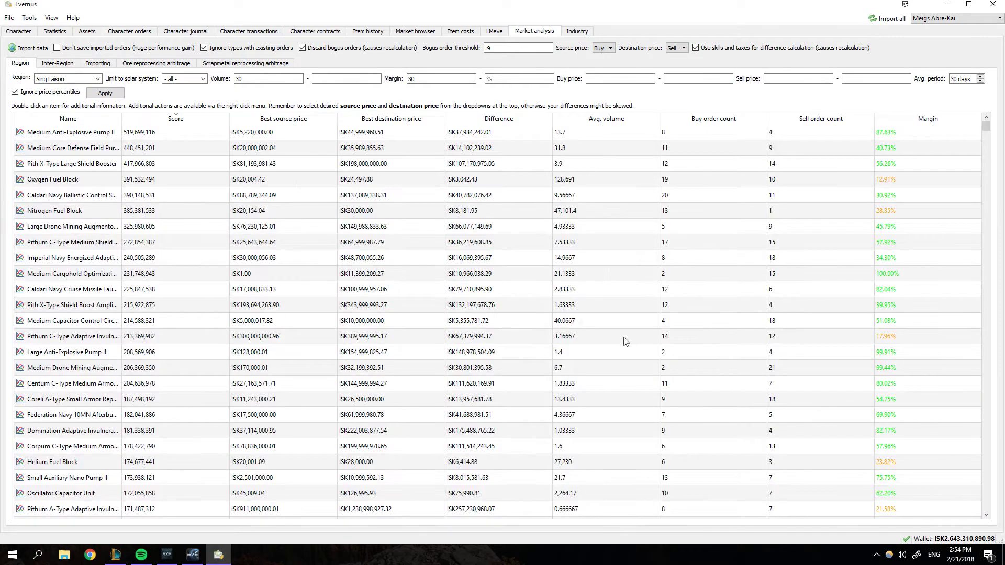
- Limit the Sinq Laison region analysis to the Dodixie solar system
left_click(97, 80)
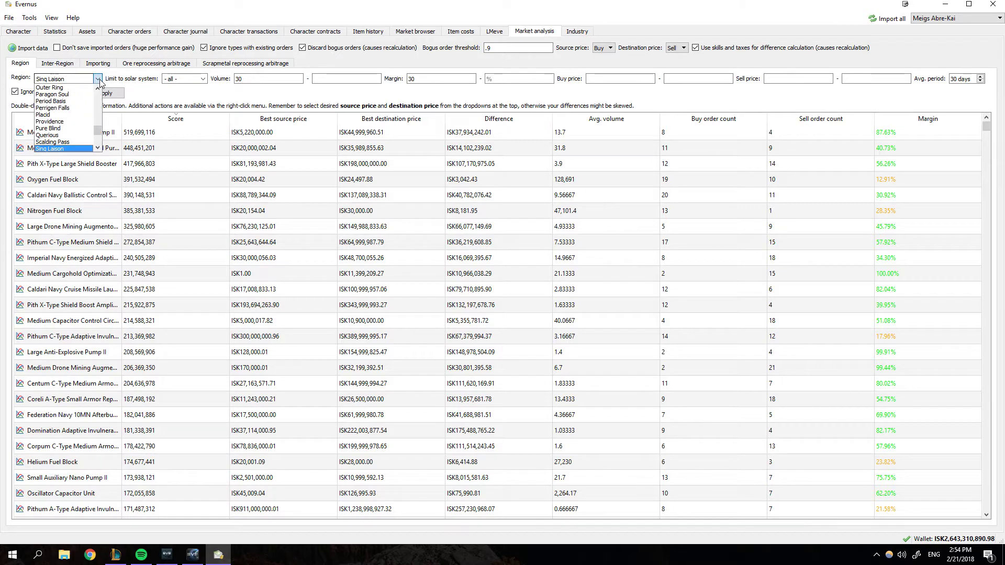
left_click(98, 83)
left_click(202, 79)
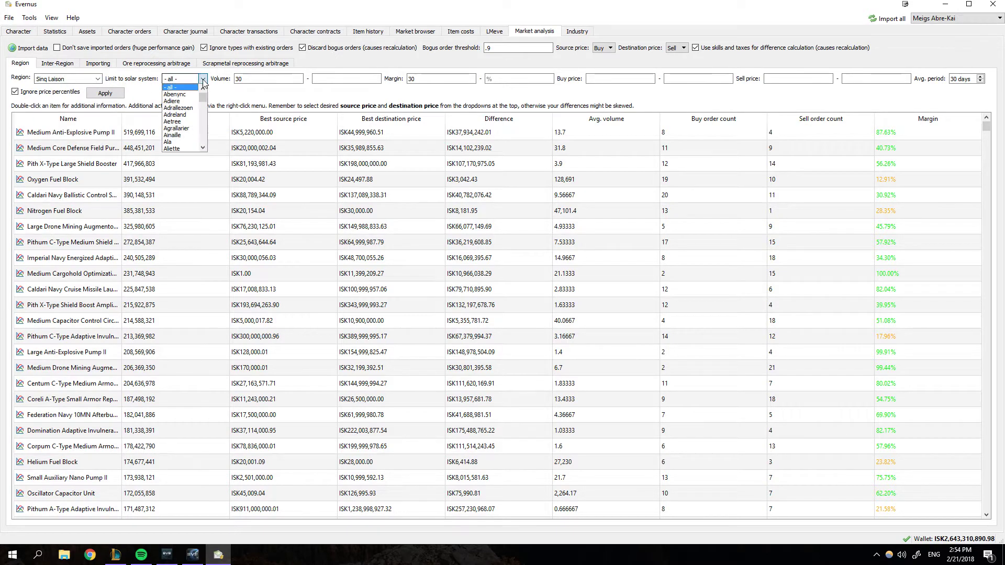
type("dod")
key("Return")
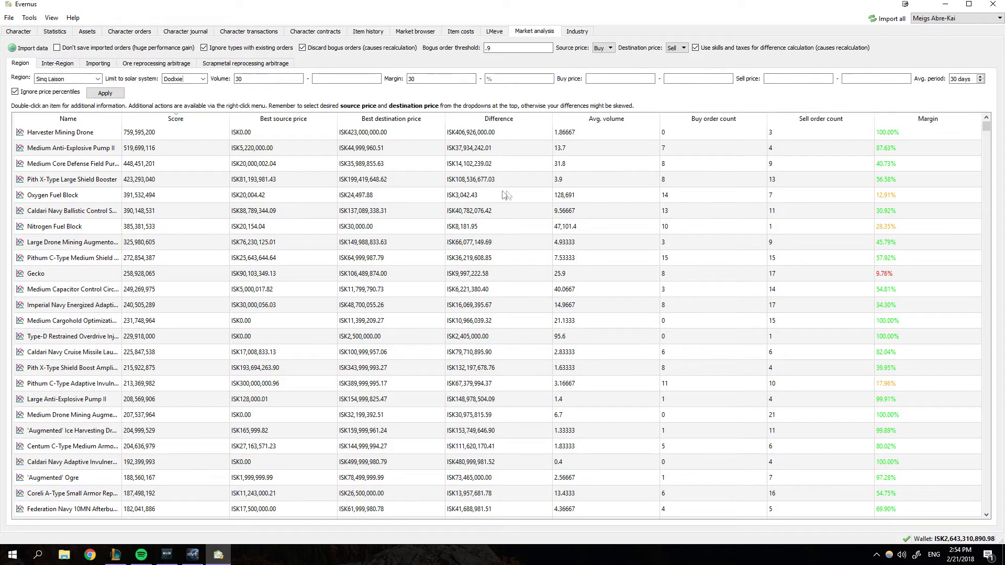
- Look through the items listed in the market analysis for Dodixie
scroll(507, 195, "down", 15)
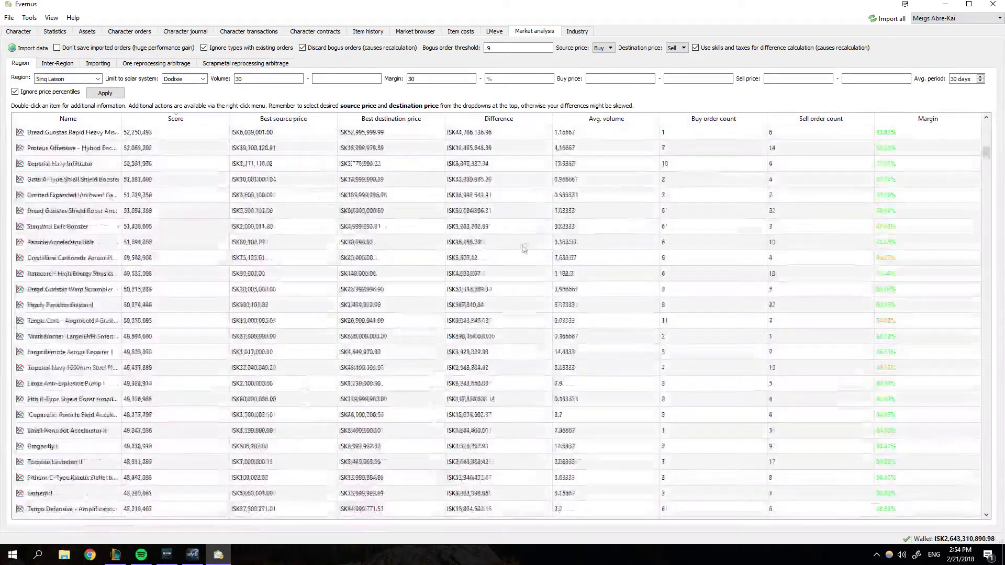
scroll(523, 248, "down", 15)
left_click(538, 259)
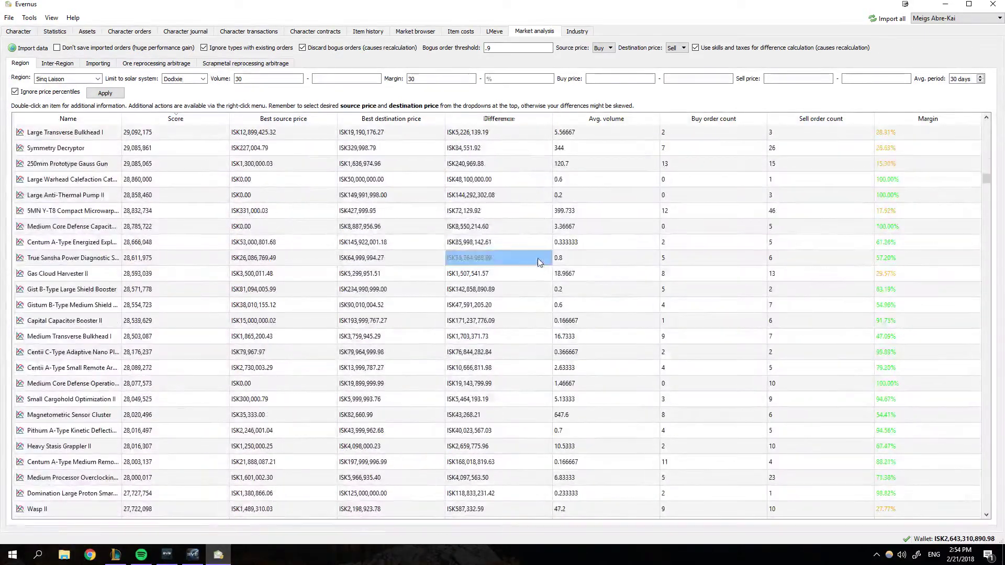
key("ctrl+a")
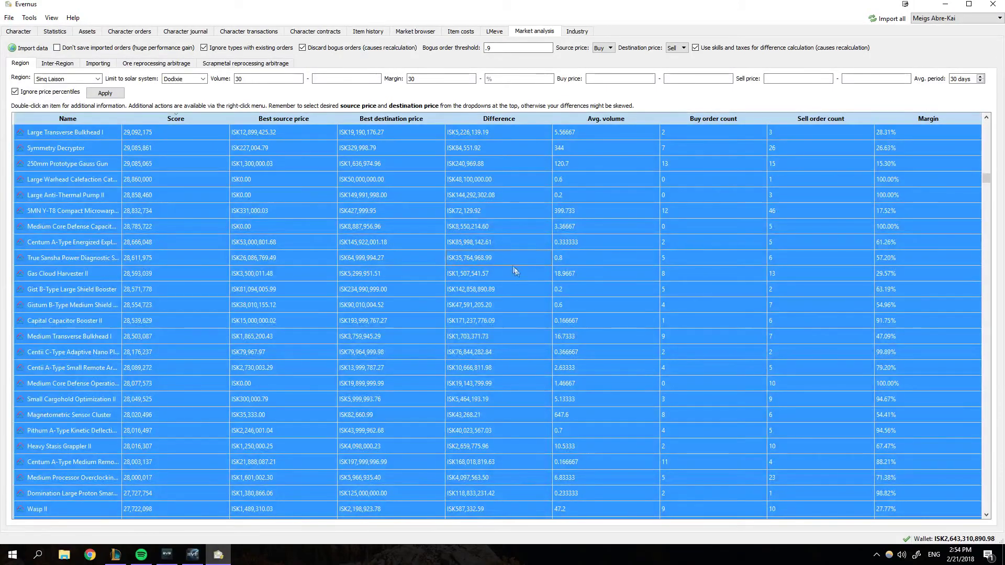
scroll(516, 271, "up", 5)
left_click(514, 277)
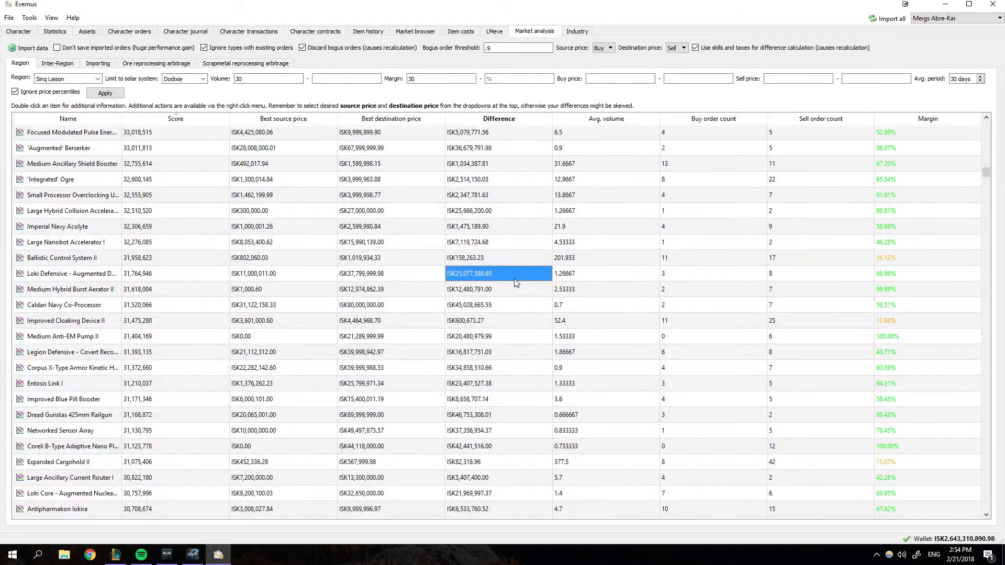
- Apply a minimum volume of 30 and a minimum margin of 30% to the Dodixie region analysis
scroll(523, 287, "up", 10)
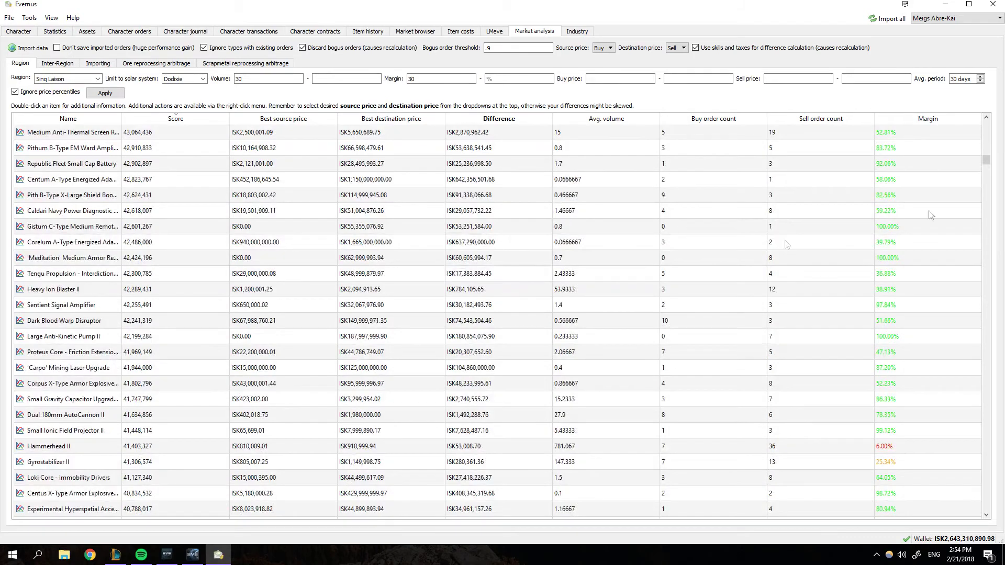
left_click_drag(986, 165, 986, 121)
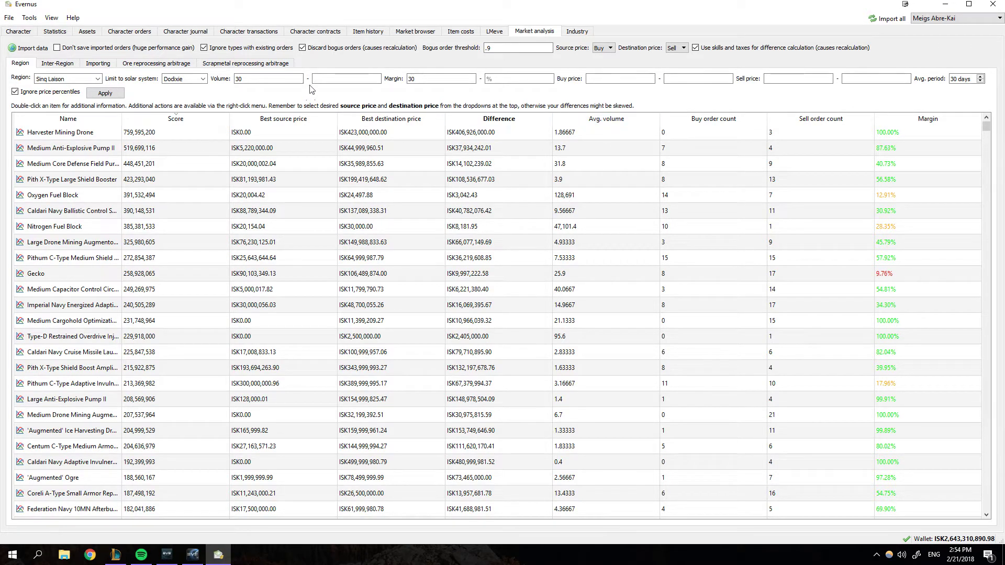
left_click(291, 79)
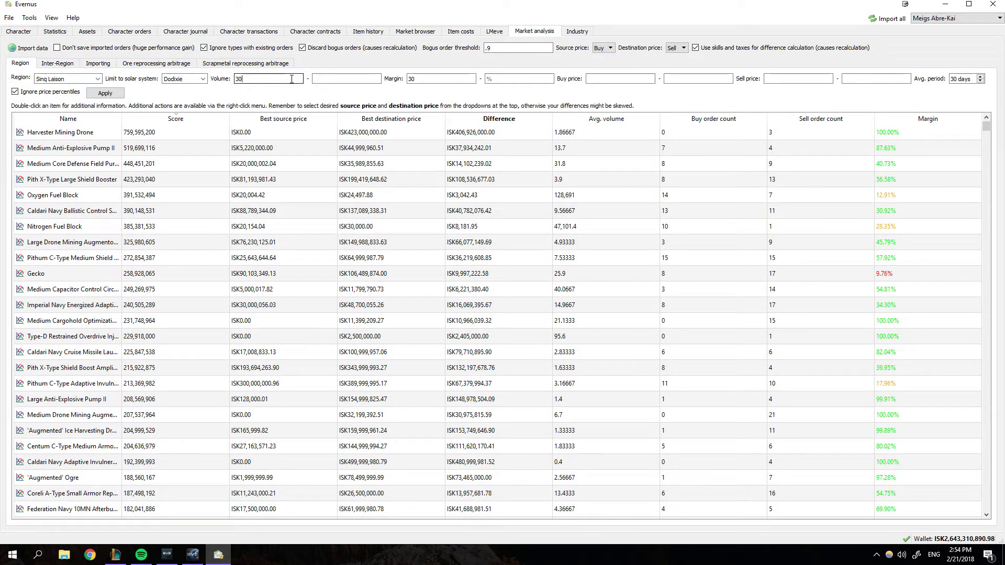
left_click_drag(290, 79, 234, 82)
left_click(253, 78)
left_click(257, 80)
key("Tab")
key("Tab")
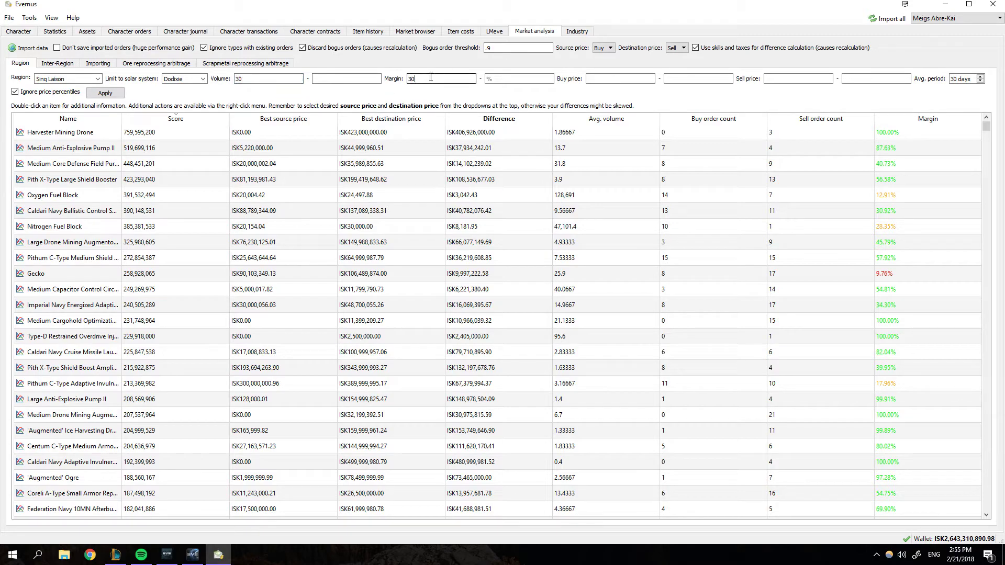
left_click(105, 93)
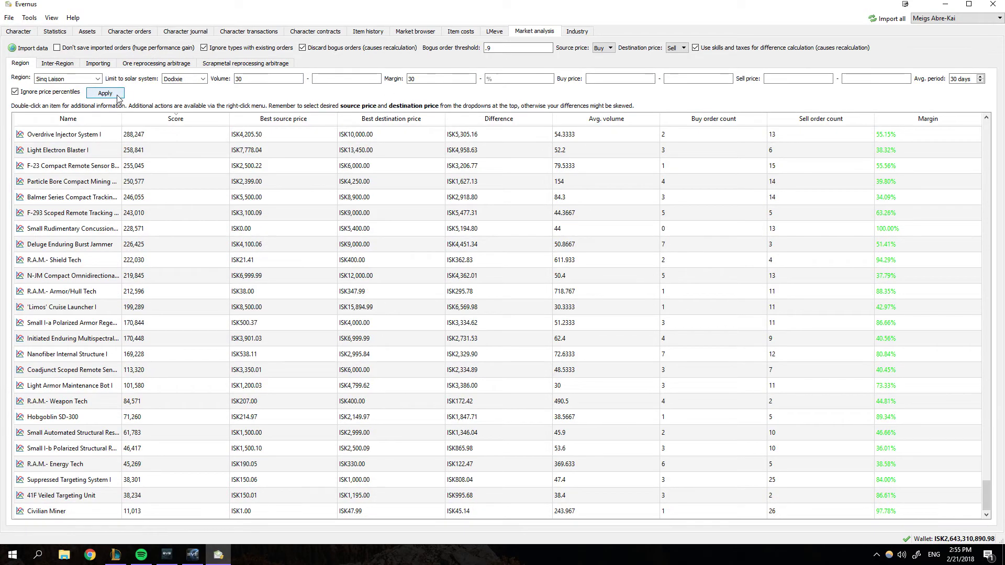
- Examine the scores of the filtered Dodixie items, beginning with the highest-scoring ones
scroll(471, 219, "up", 3)
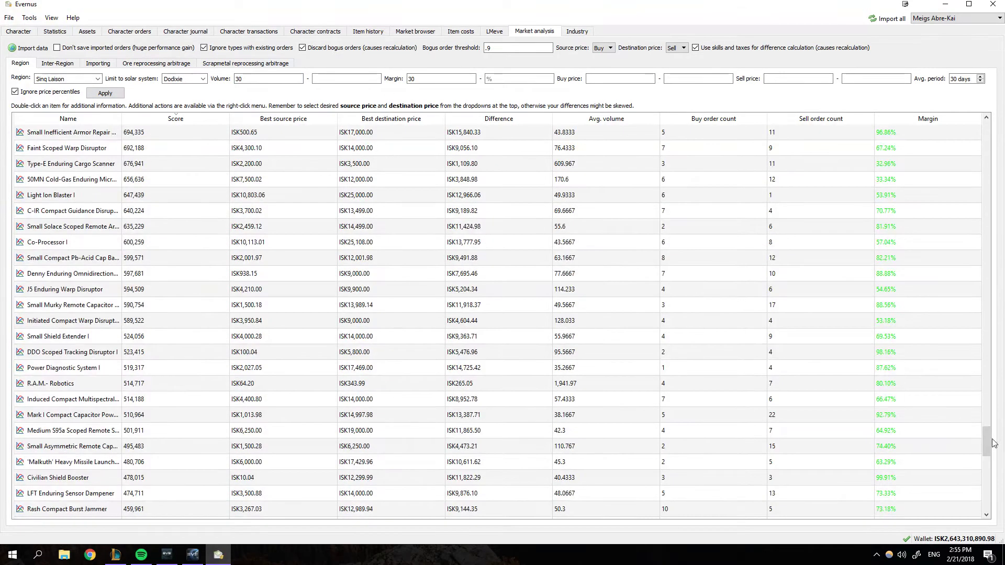
left_click_drag(986, 439, 984, 134)
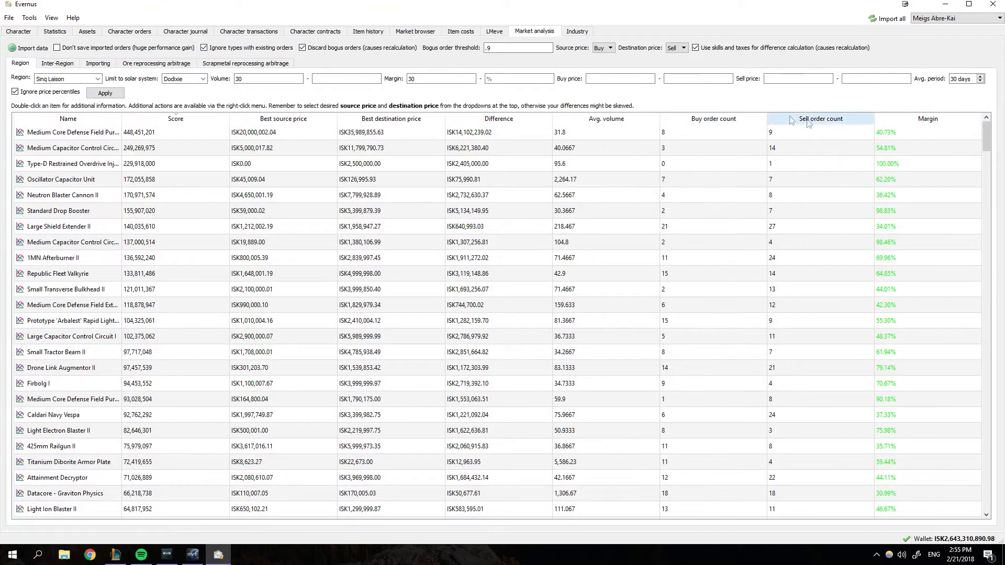
left_click(155, 134)
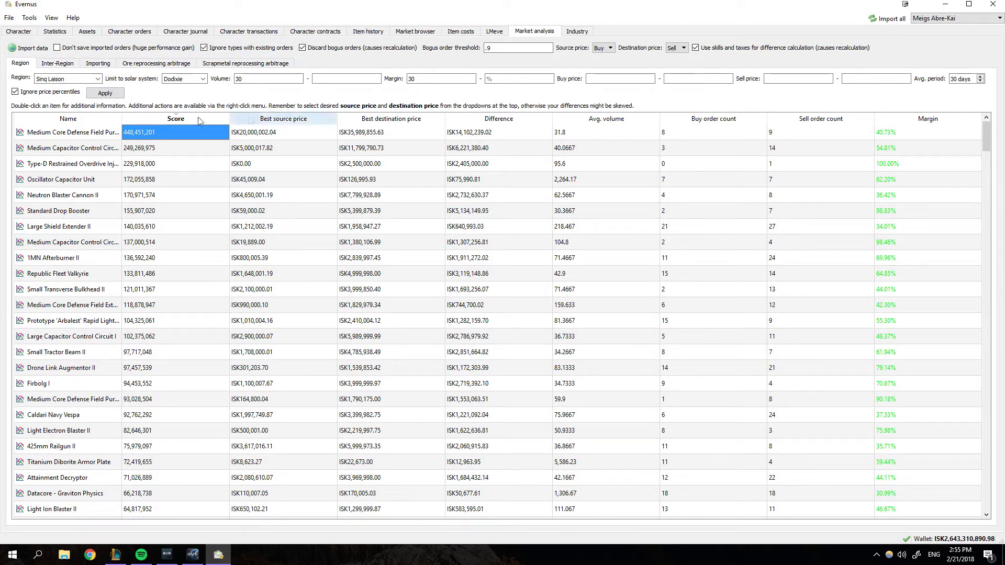
left_click_drag(173, 134, 183, 392)
left_click(180, 354)
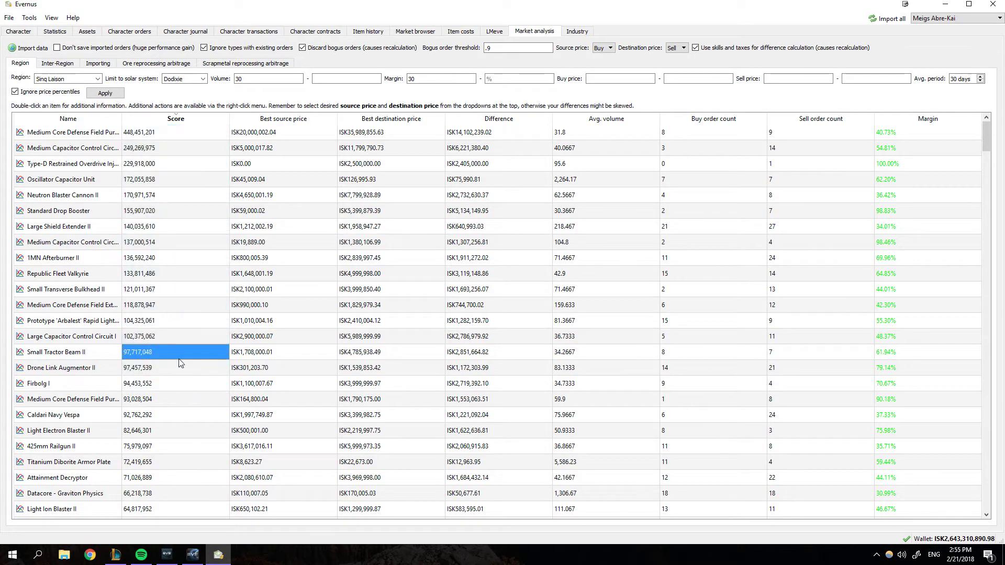
left_click(168, 136)
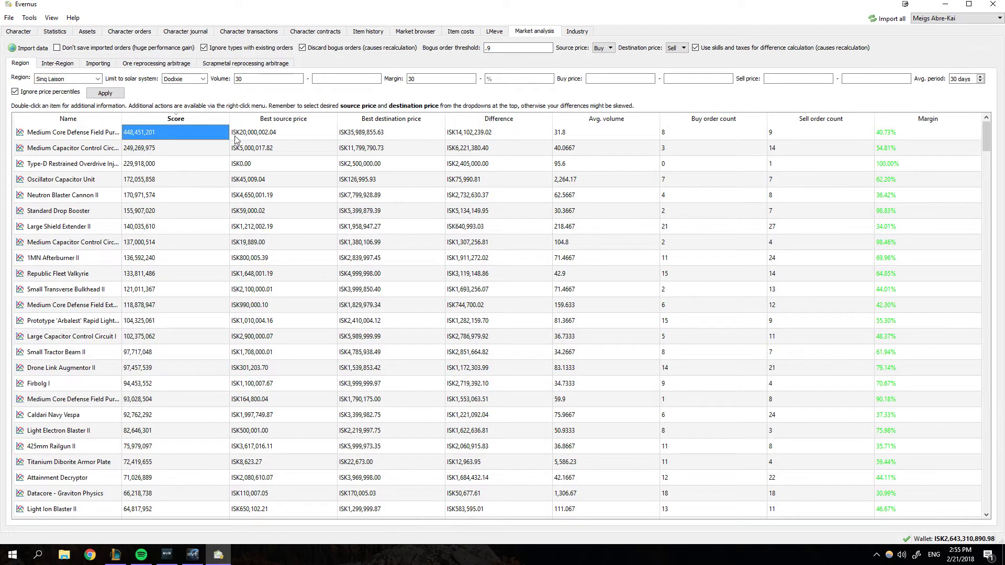
- Check the best source price of the Type-D Restrained Overdrive Injector and look the item up on evemarketer.com
left_click(63, 165)
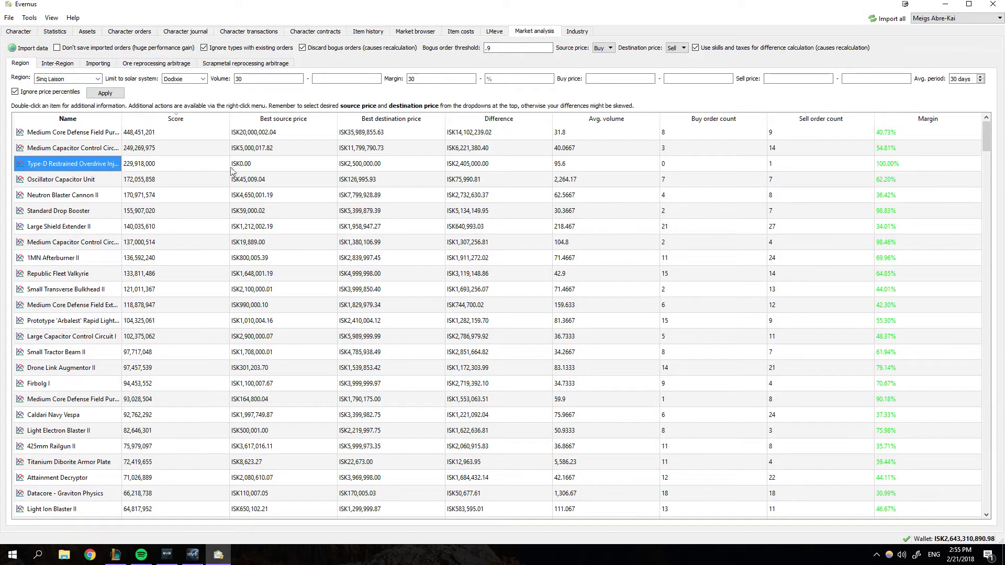
left_click(247, 166)
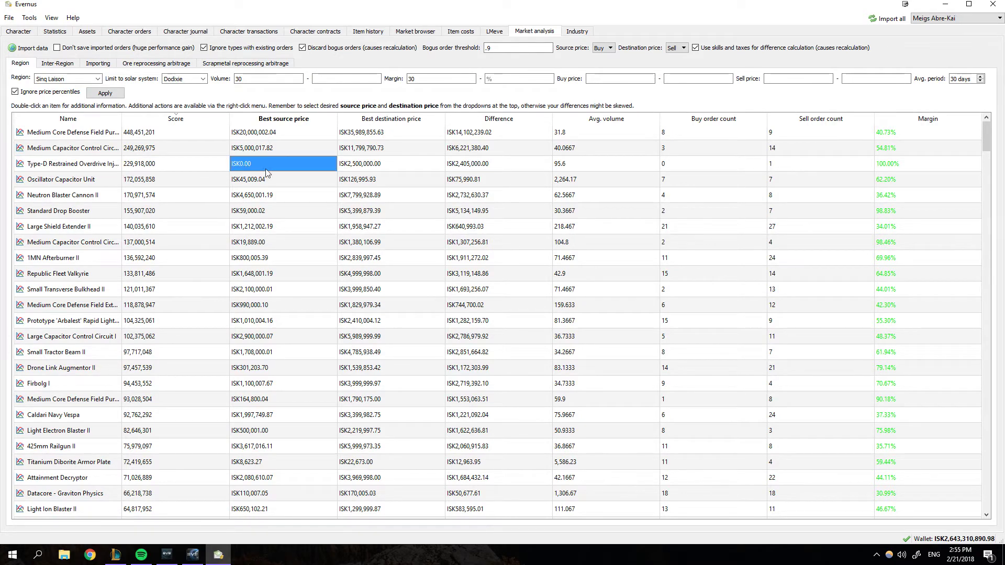
right_click(238, 166)
left_click(267, 195)
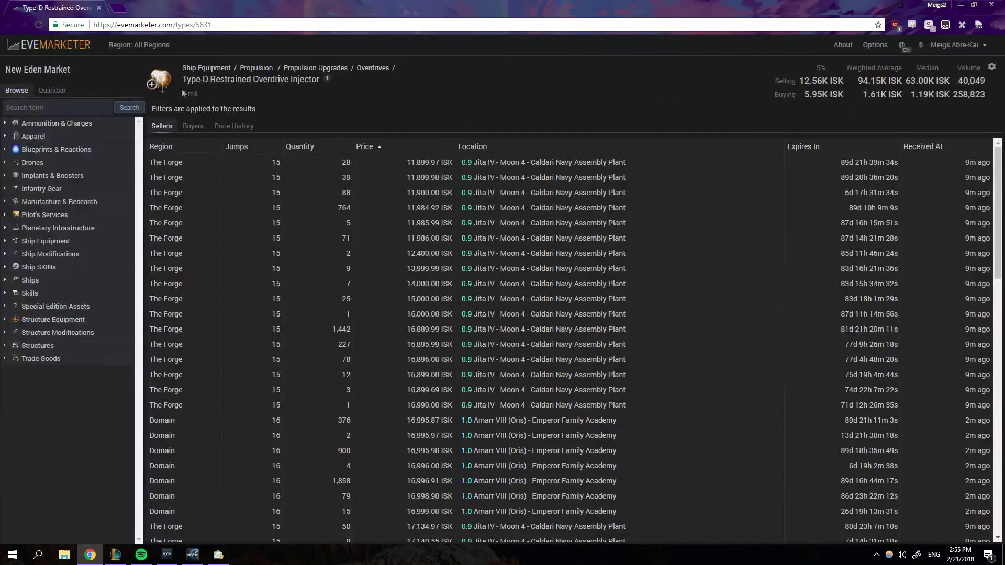
- Limit the injector's EVEMarketer listing to Sinq Laison, view its buyers, sellers and price history, and return to Evernus
left_click(139, 44)
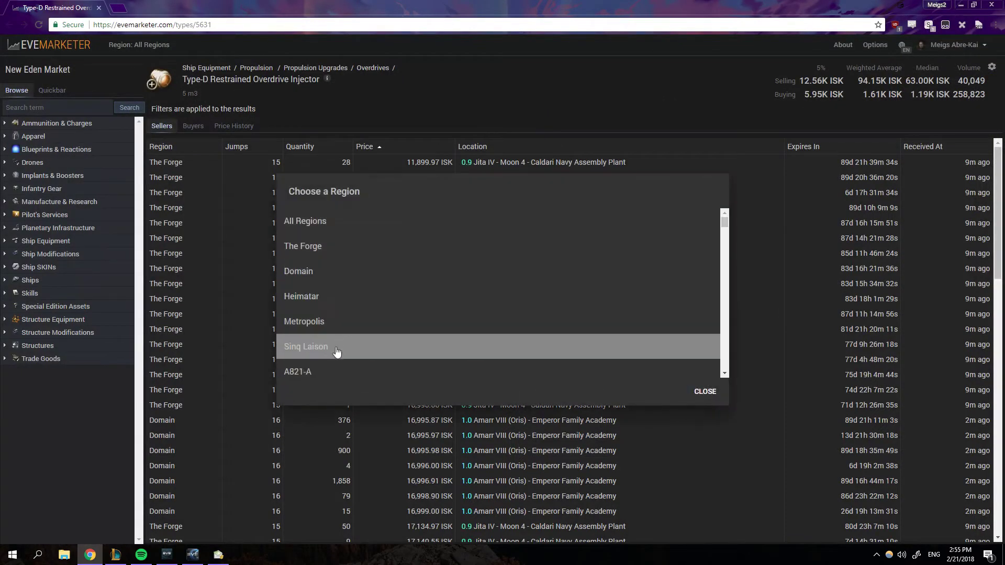
left_click(336, 346)
left_click(198, 127)
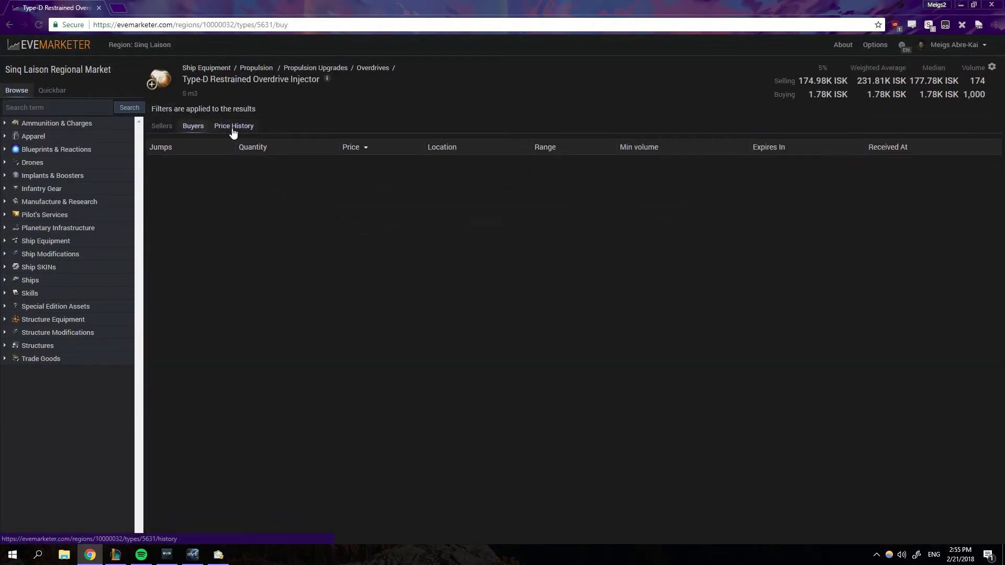
left_click(174, 128)
left_click(227, 135)
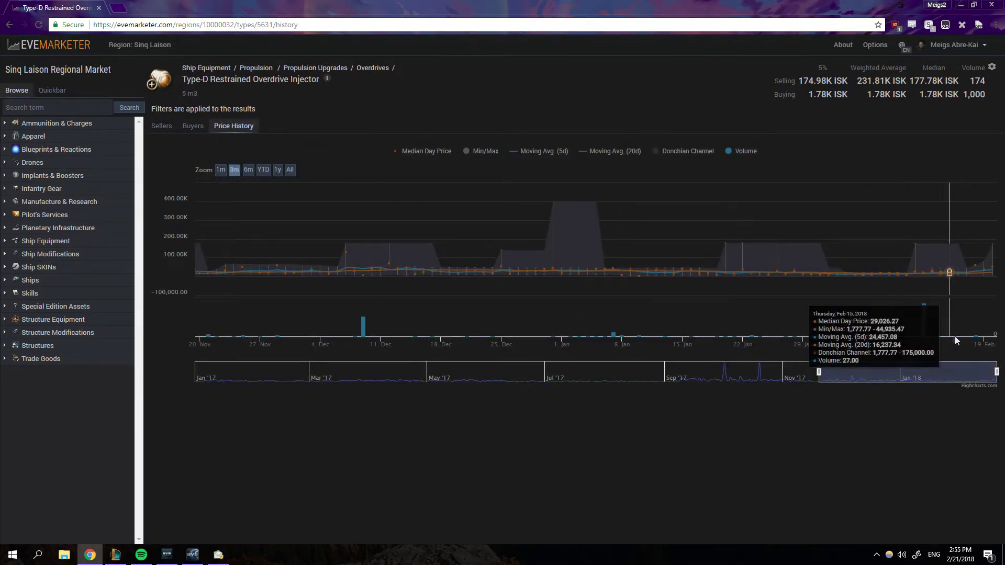
left_click(990, 4)
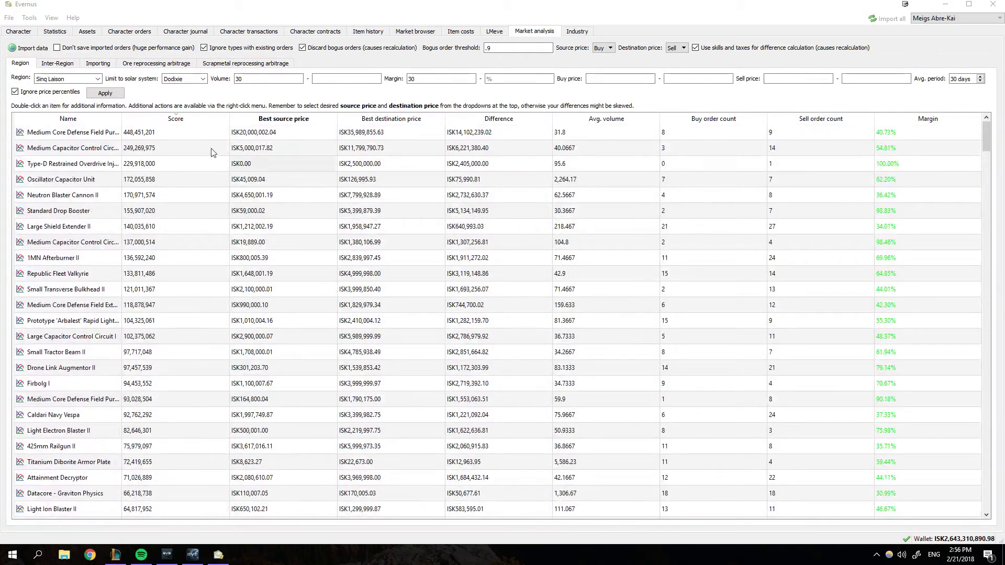
- Run the inter-region analysis from Jita IV - Moon 4 to Dodixie IX - Moon 20 with recalculated data, minimum volume 30 and margin 30%
left_click_drag(212, 133, 215, 369)
left_click(215, 367)
left_click(57, 63)
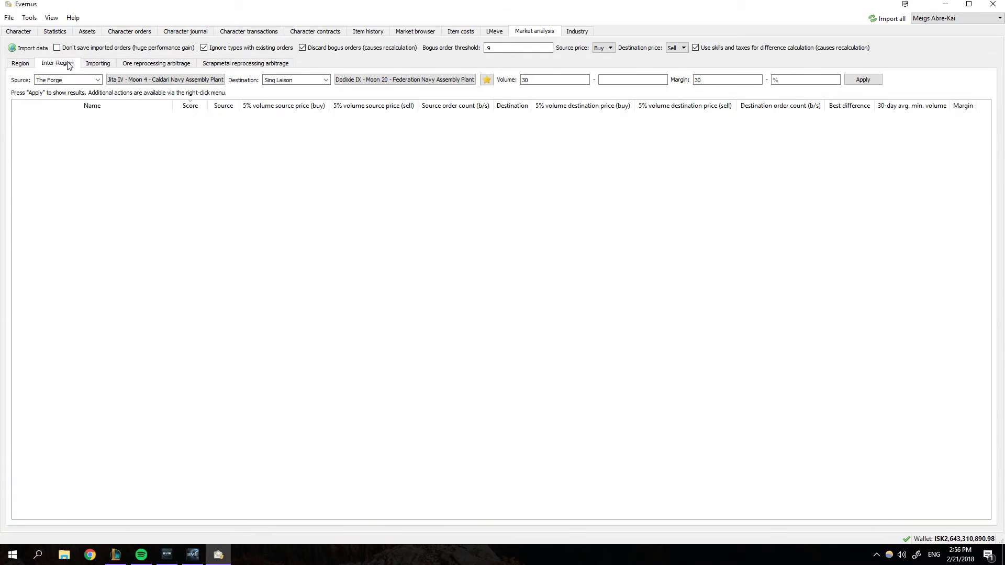
left_click(487, 80)
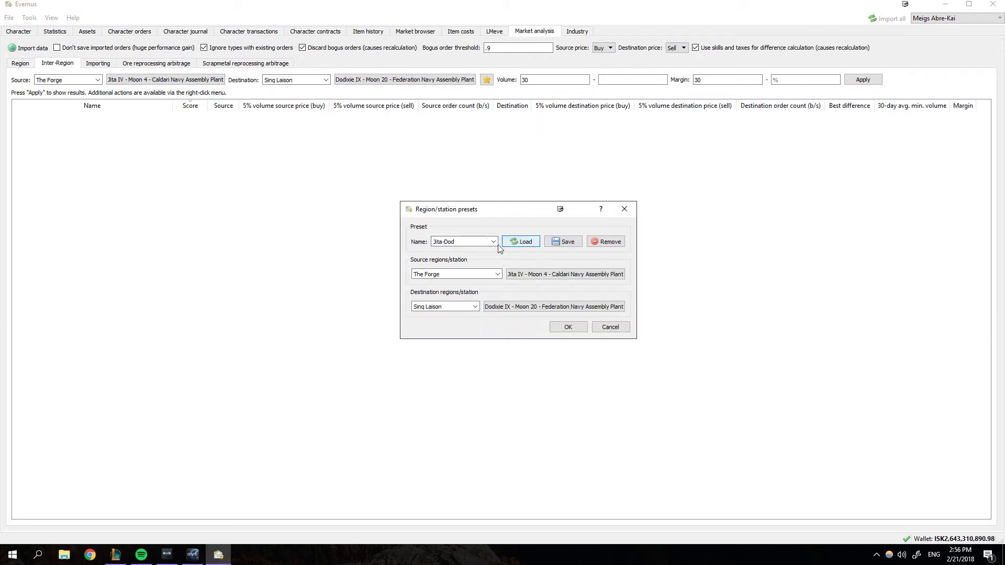
left_click(569, 327)
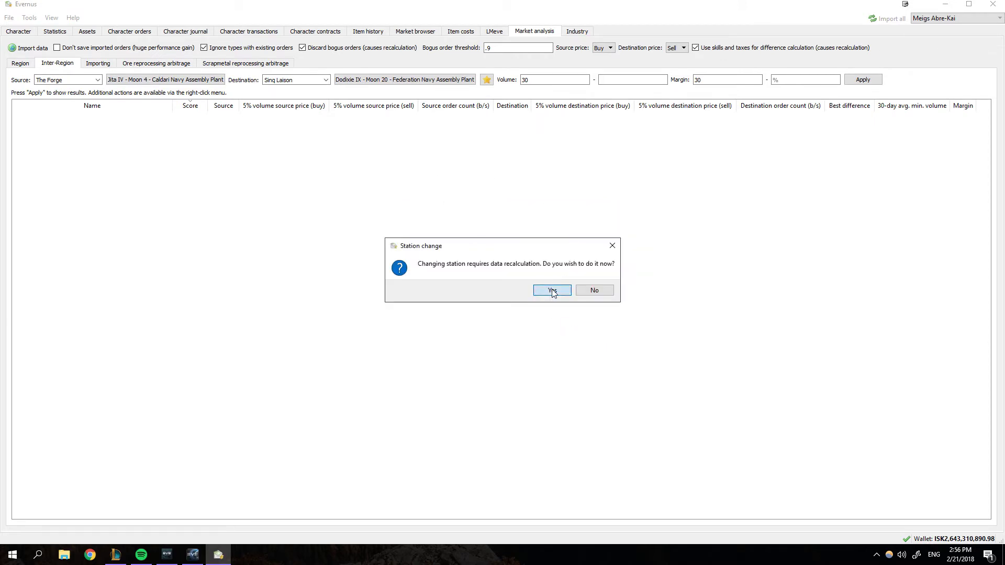
left_click(552, 291)
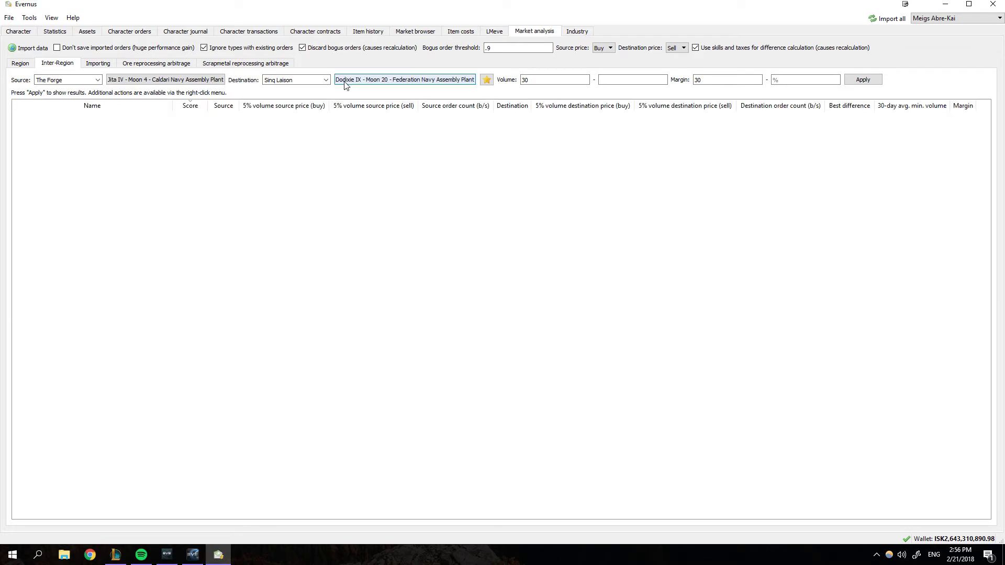
left_click(862, 80)
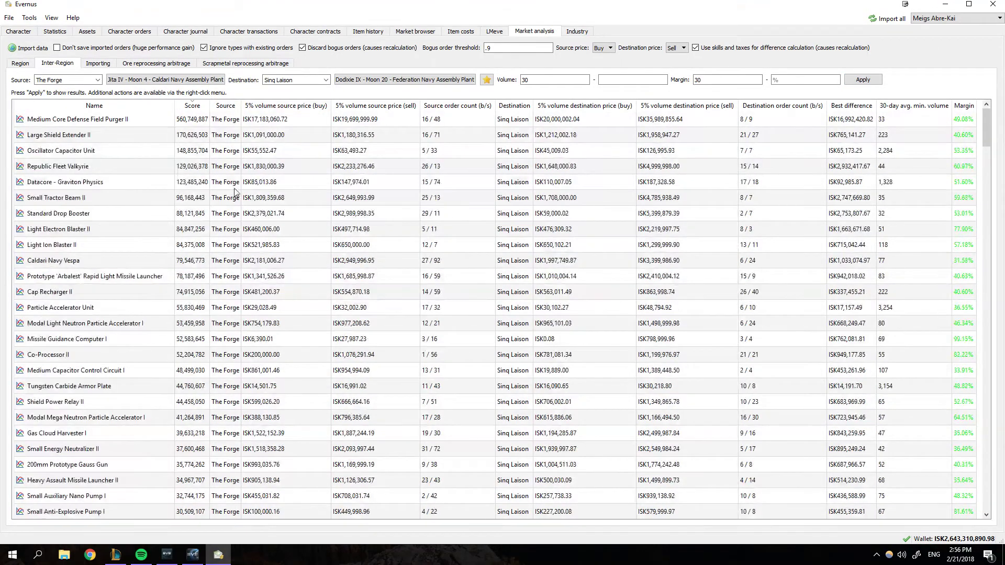
- Examine the source prices and order counts in the Jita to Dodixie results
left_click(283, 214)
key("ctrl+a")
left_click(335, 242)
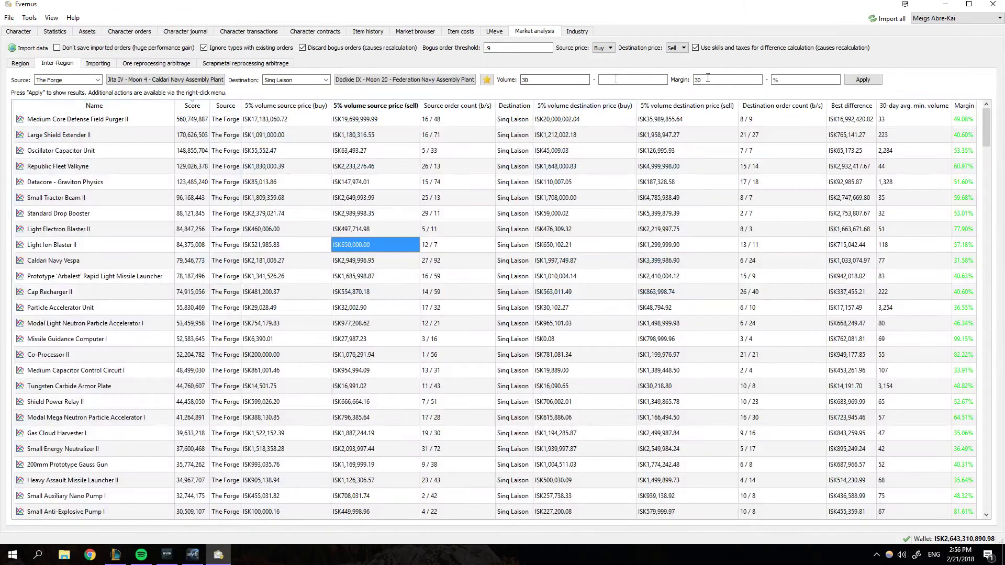
left_click(433, 165)
- Look up the Medium Core Defense Field Purger II on evemarketer.com, view its Sinq Laison sellers, and return to Evernus
left_click(150, 125)
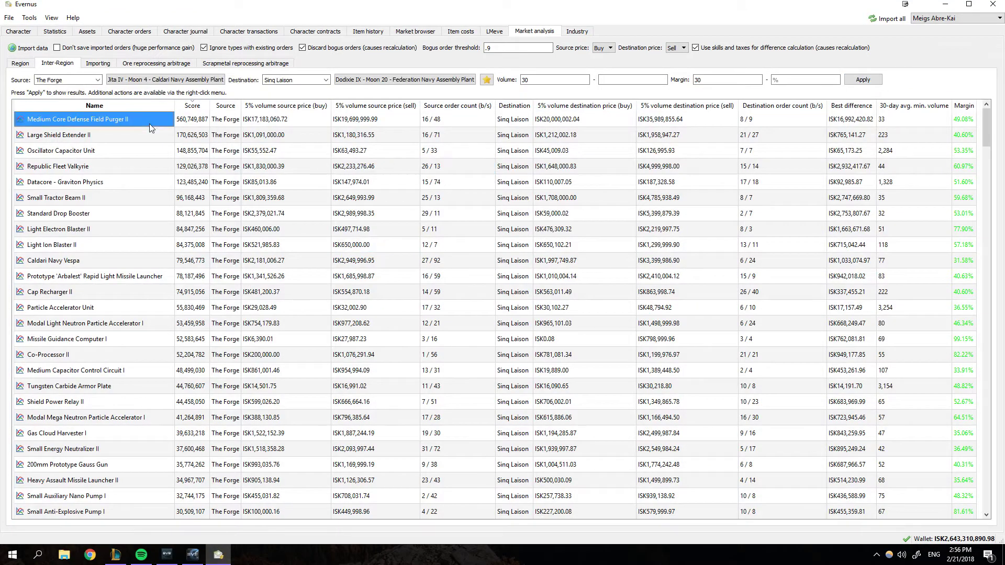
right_click(149, 123)
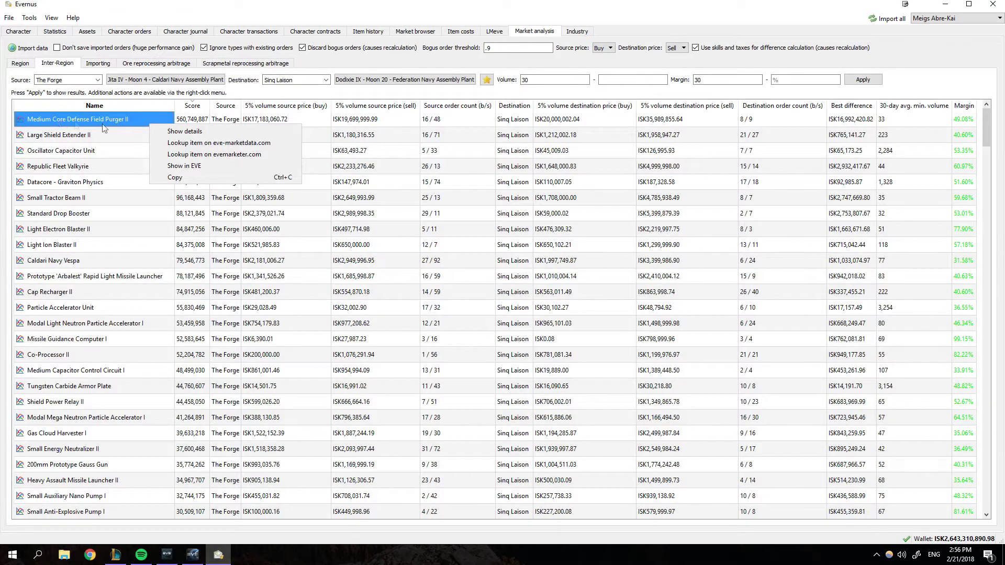
right_click(122, 119)
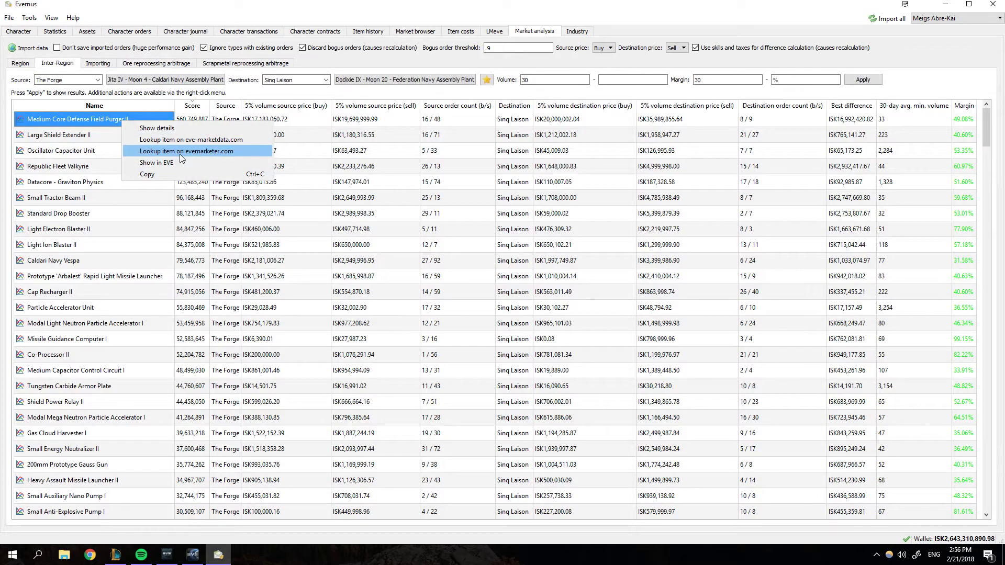
left_click(180, 153)
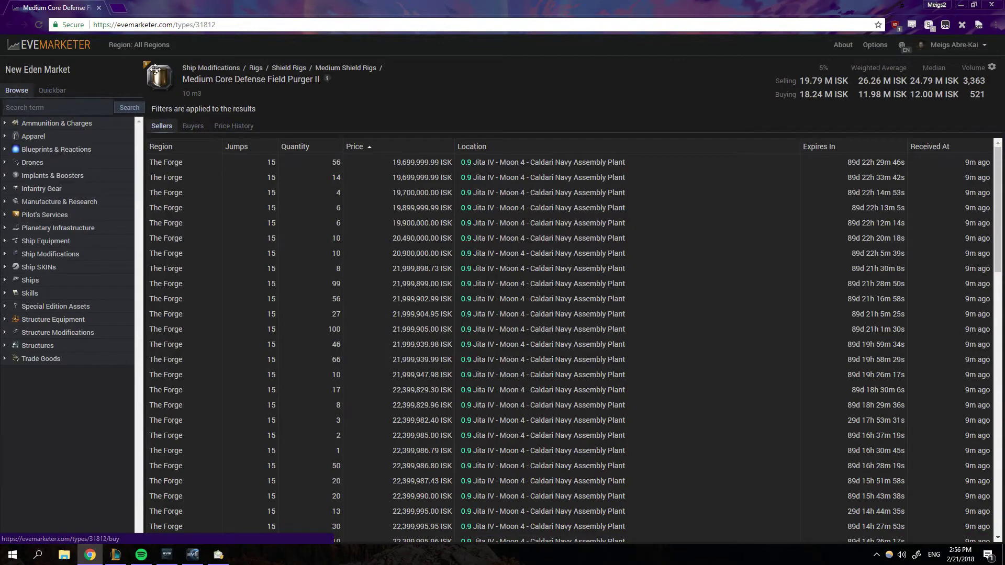
left_click(152, 44)
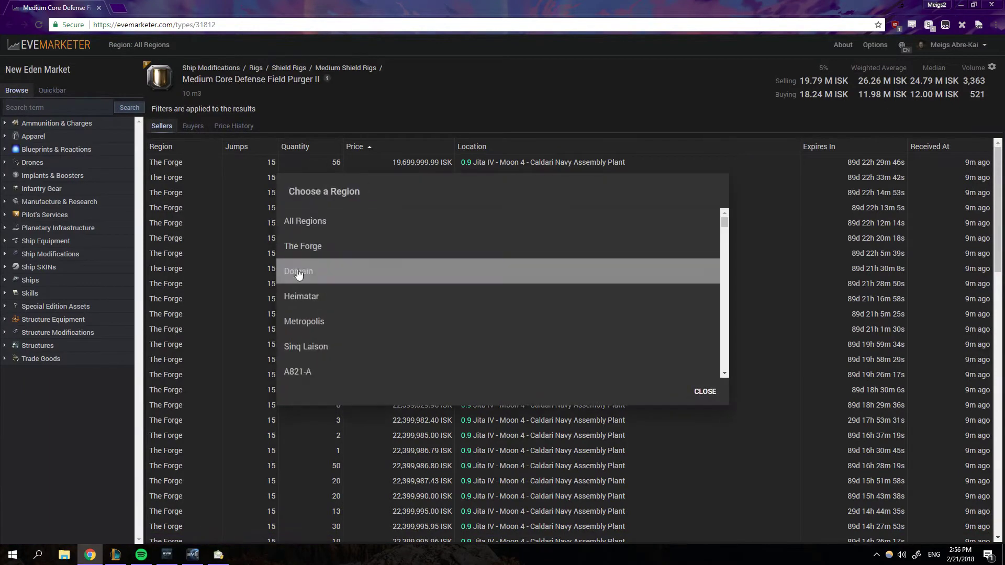
left_click(331, 350)
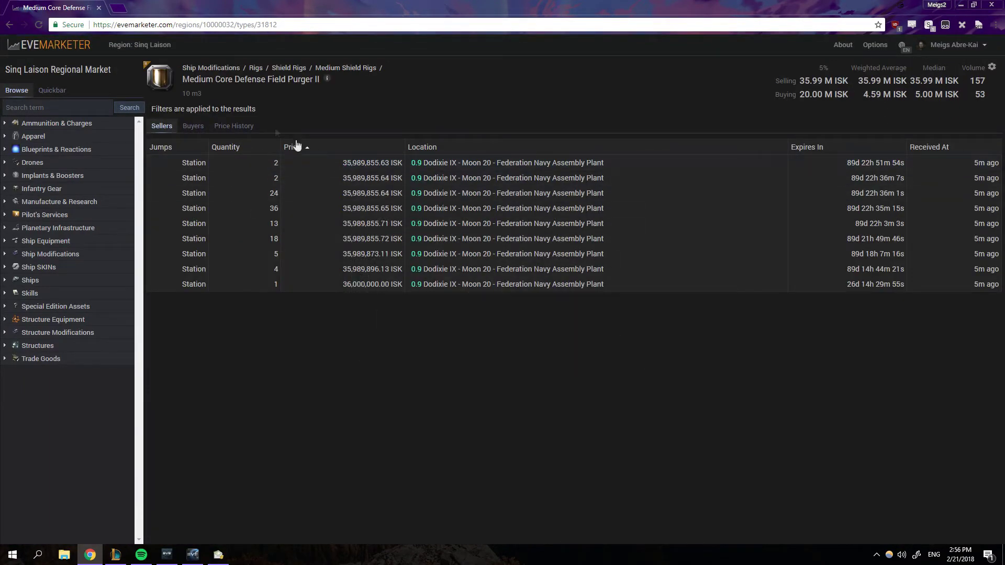
left_click(991, 4)
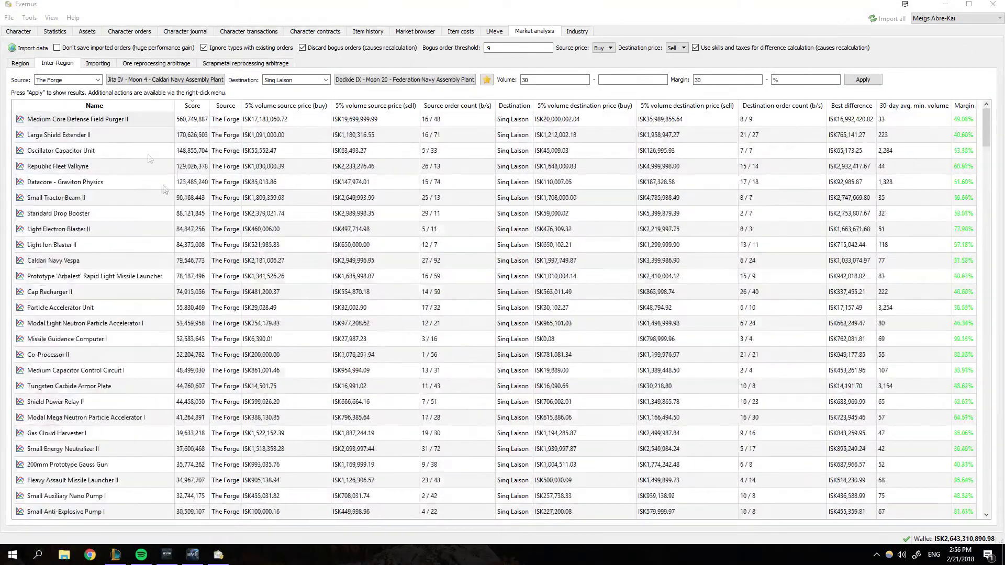
- Compare the scores, prices and 30-day average minimum volumes of the top inter-region items
left_click(272, 151)
left_click(94, 150)
left_click(106, 136)
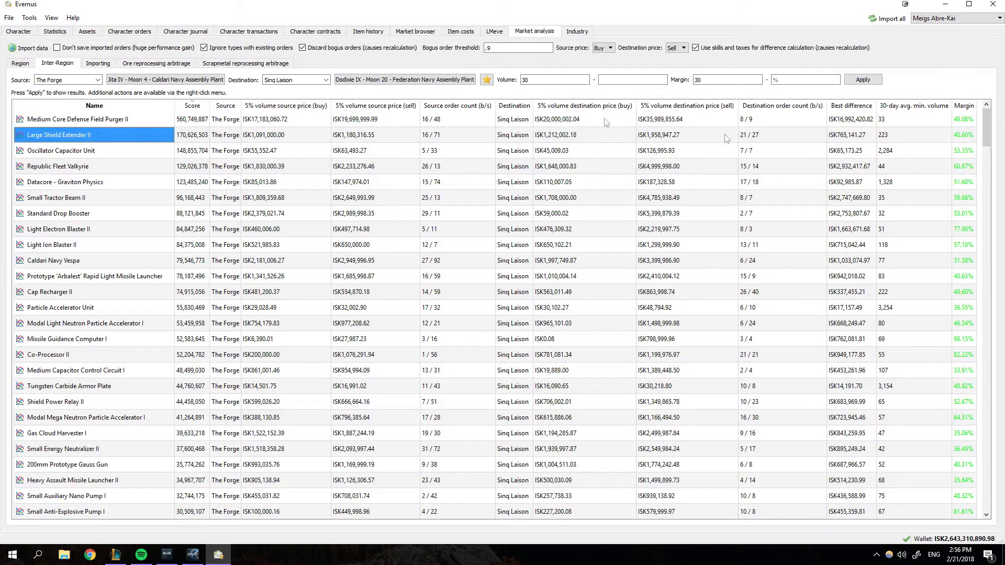
key("Up")
key("Right")
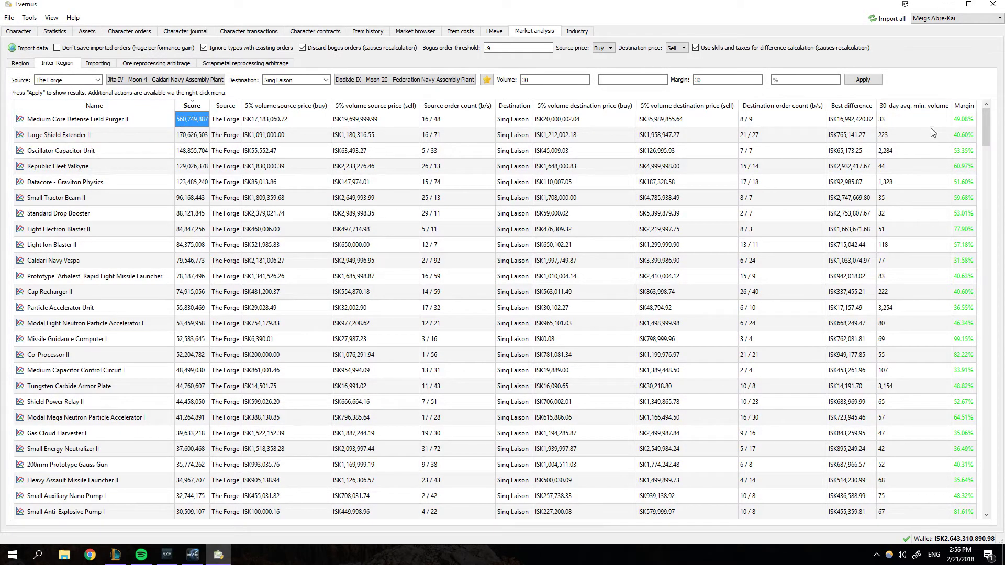
left_click(929, 122)
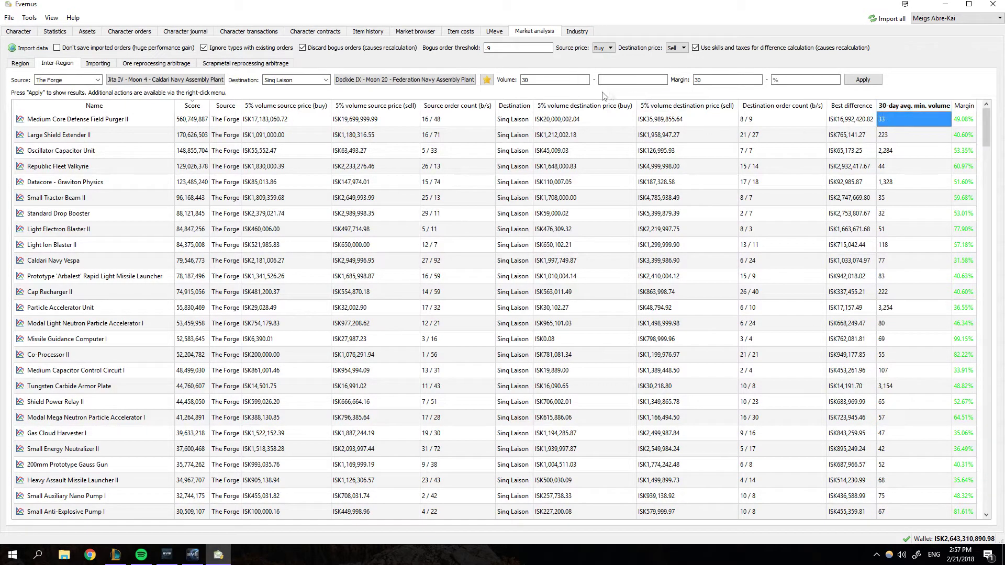
left_click(584, 82)
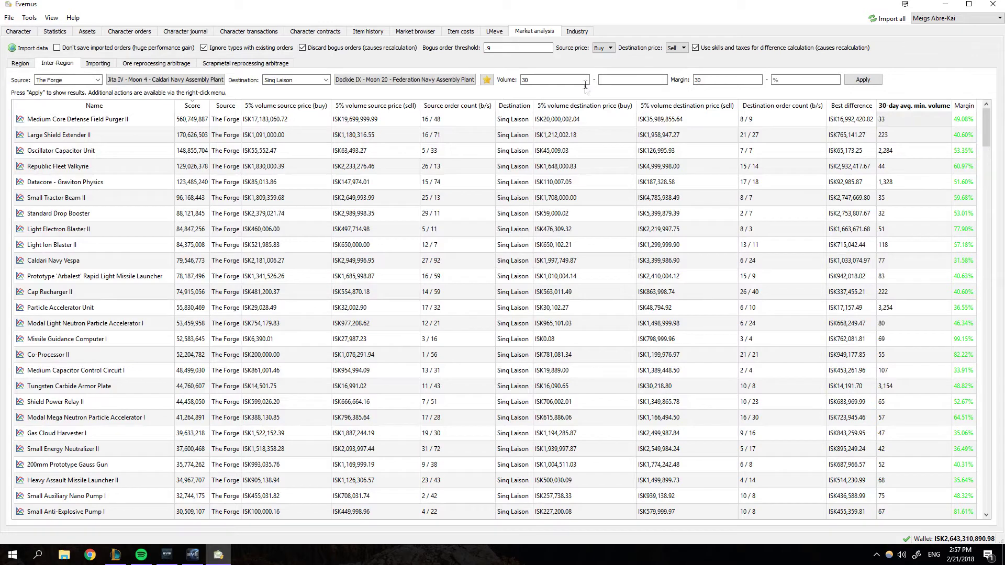
left_click(905, 121)
left_click(911, 152)
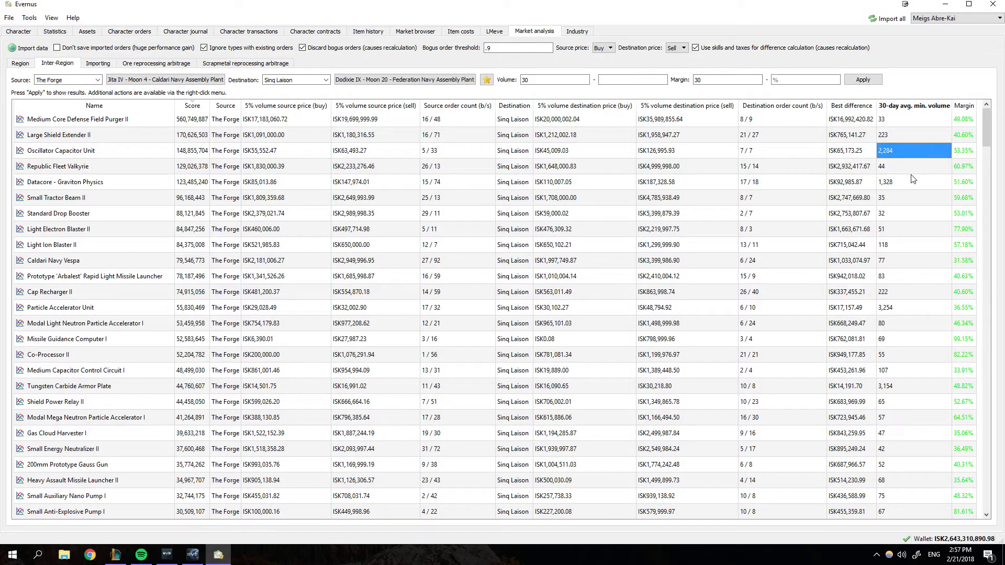
- Open the list of the character's own market orders
left_click(903, 122)
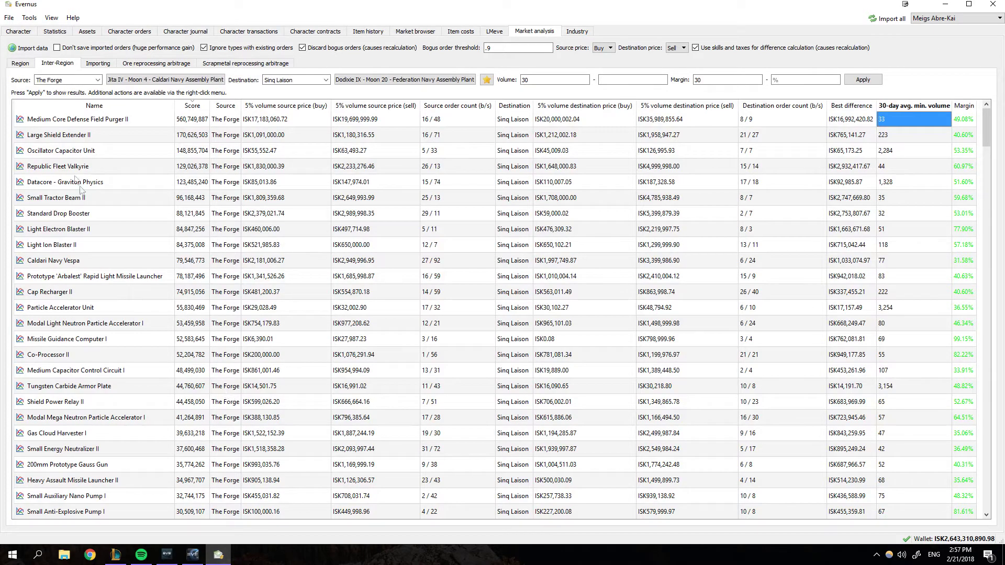
left_click(131, 32)
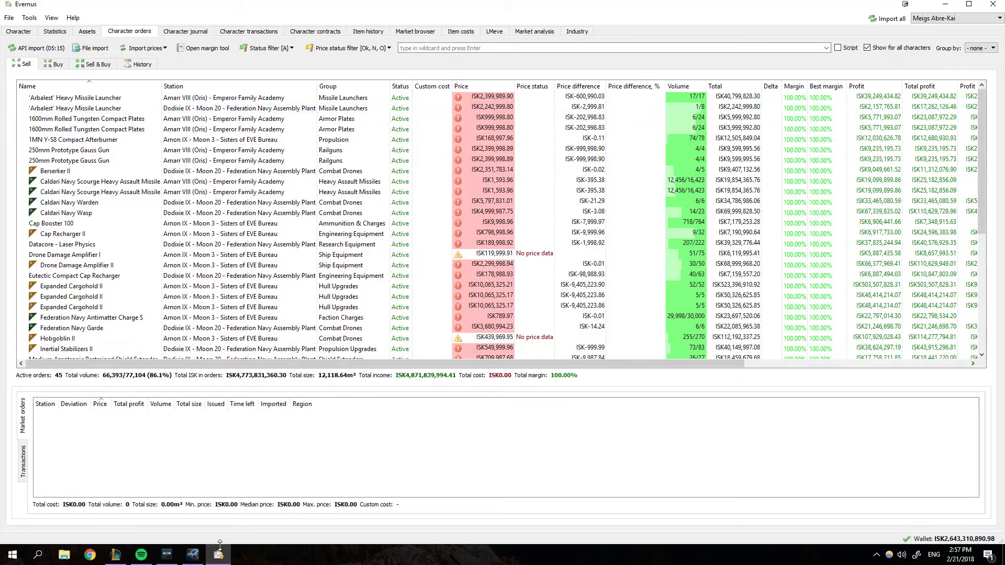
- Switch to EVE Online, export your own market orders from the regional market, and return to Evernus
left_click(193, 554)
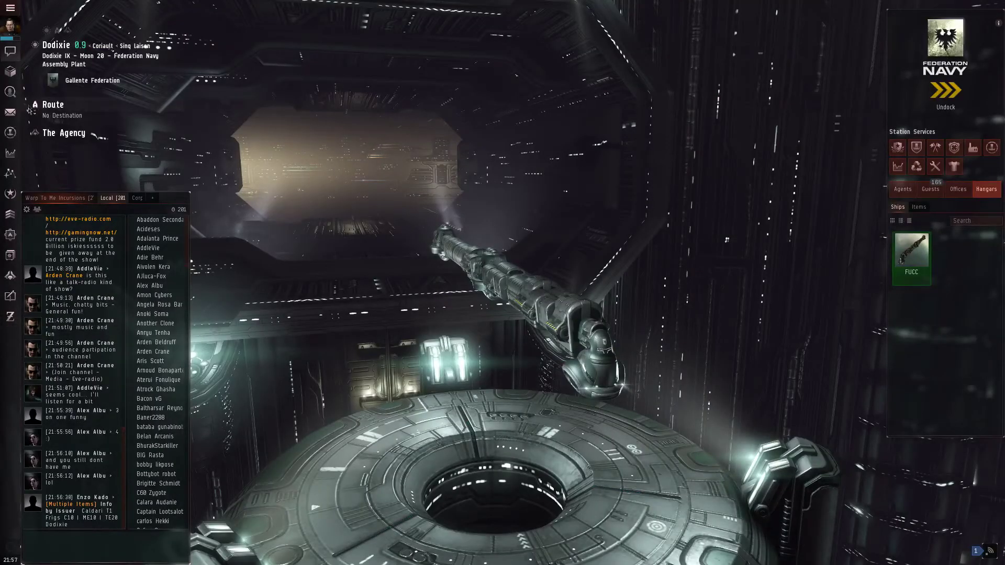
left_click(12, 83)
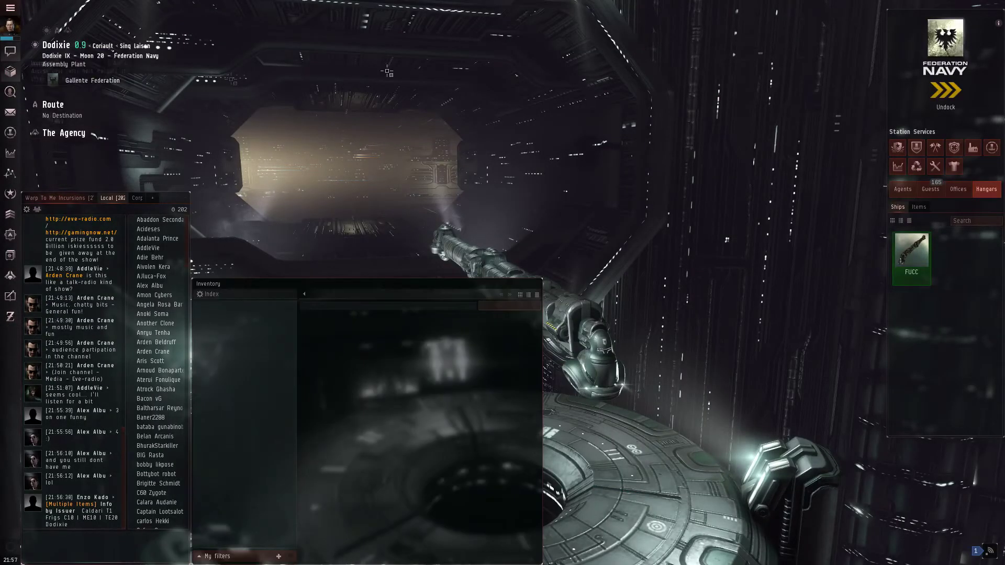
key("alt+e")
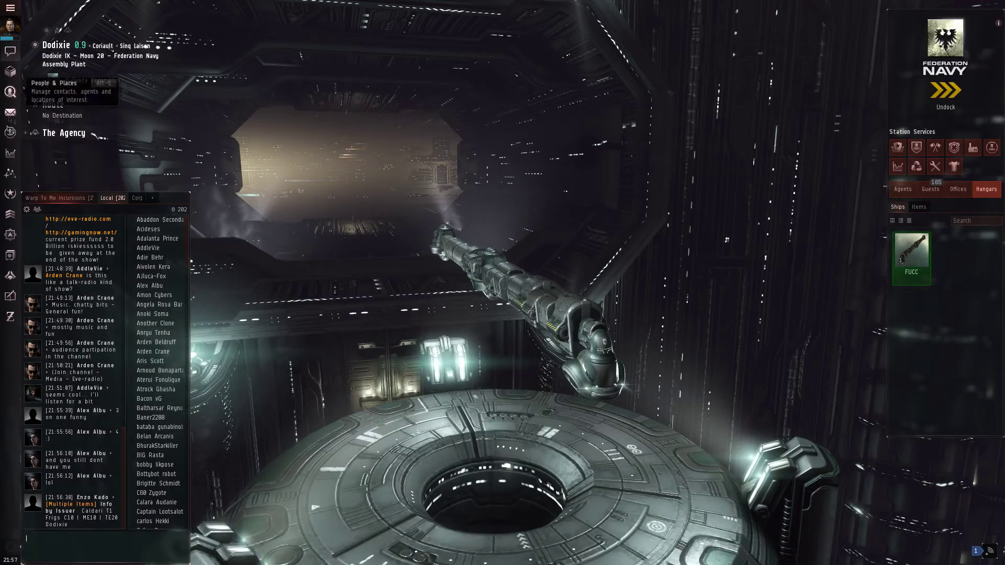
key("alt+r")
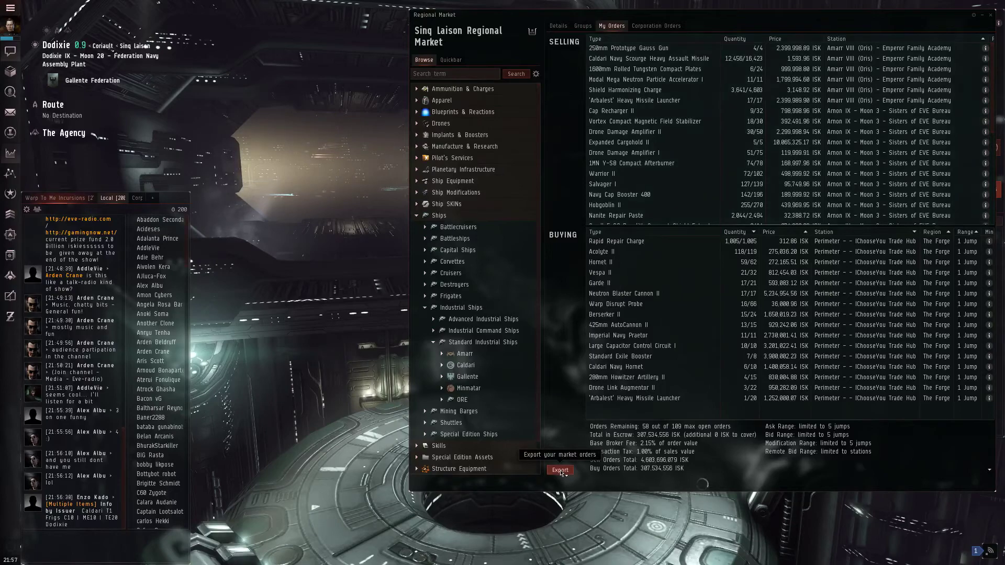
key("alt+Tab")
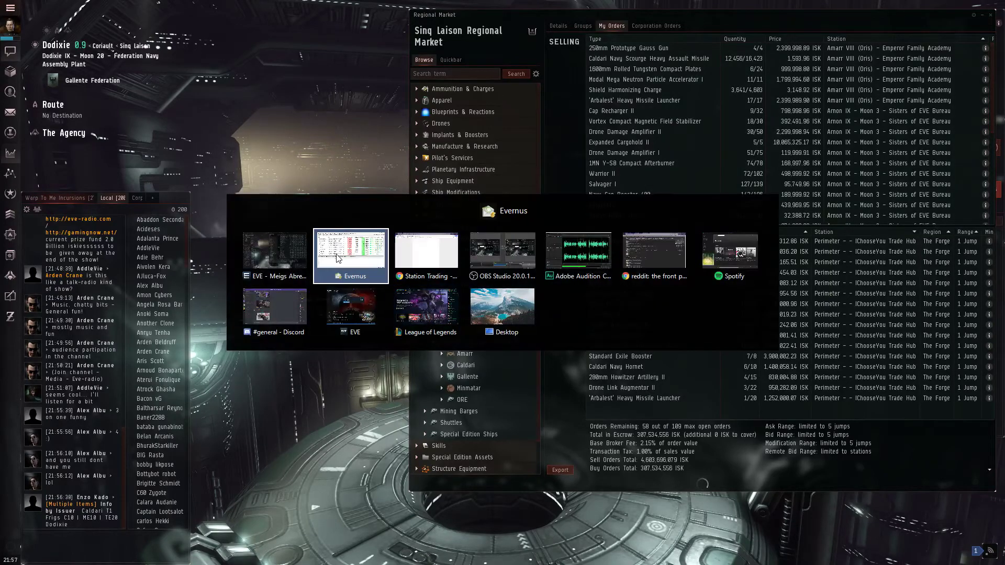
left_click(351, 255)
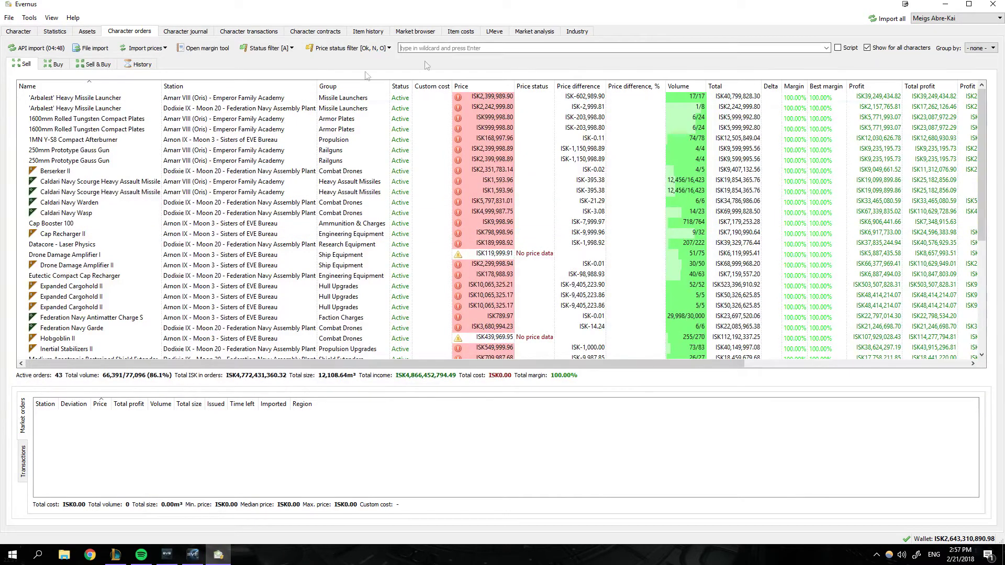
- Sort the sell orders by station, filter the orders by "dodixie", and show sell and buy orders together
left_click(240, 87)
left_click(258, 89)
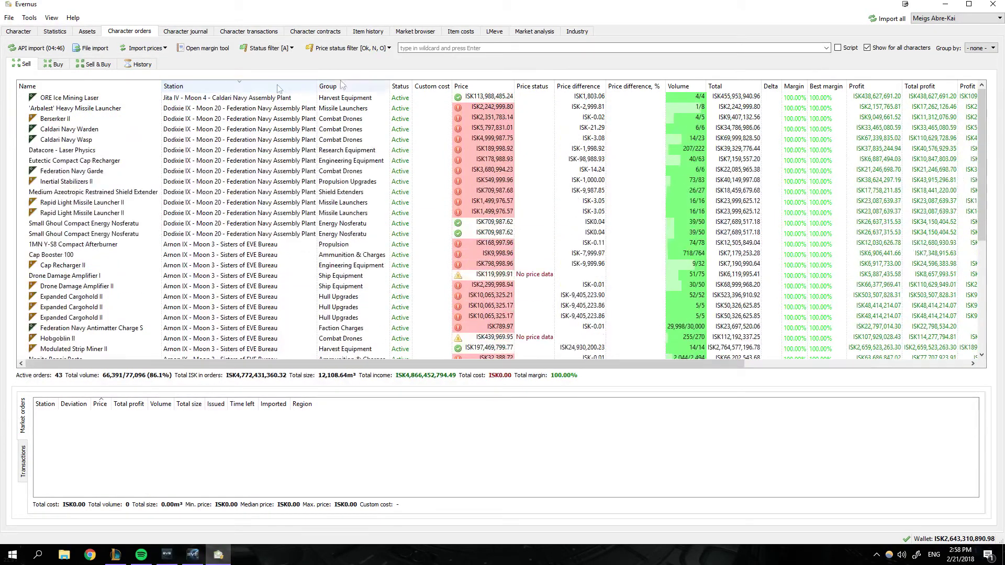
left_click(451, 48)
type("dodixie")
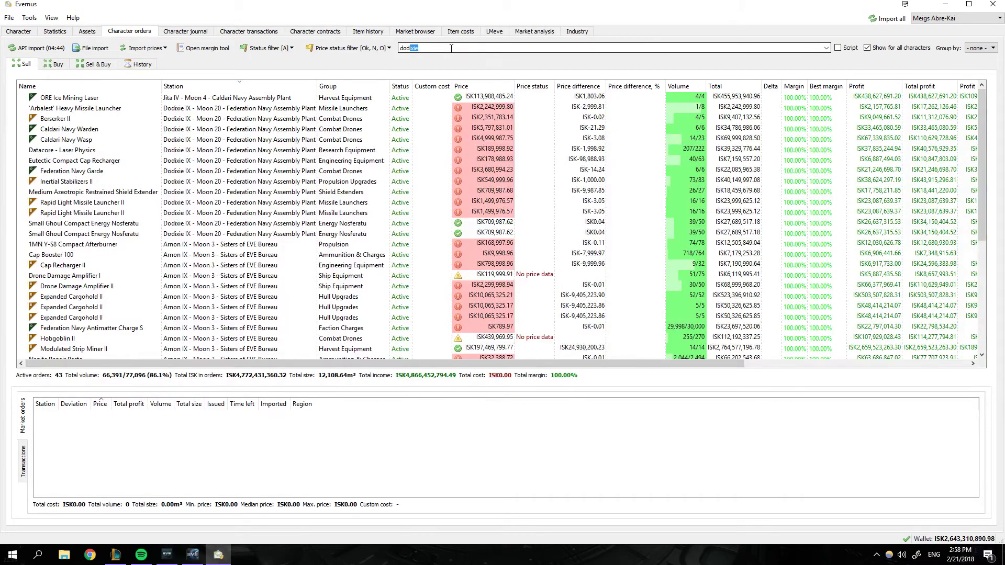
key("Return")
left_click(88, 66)
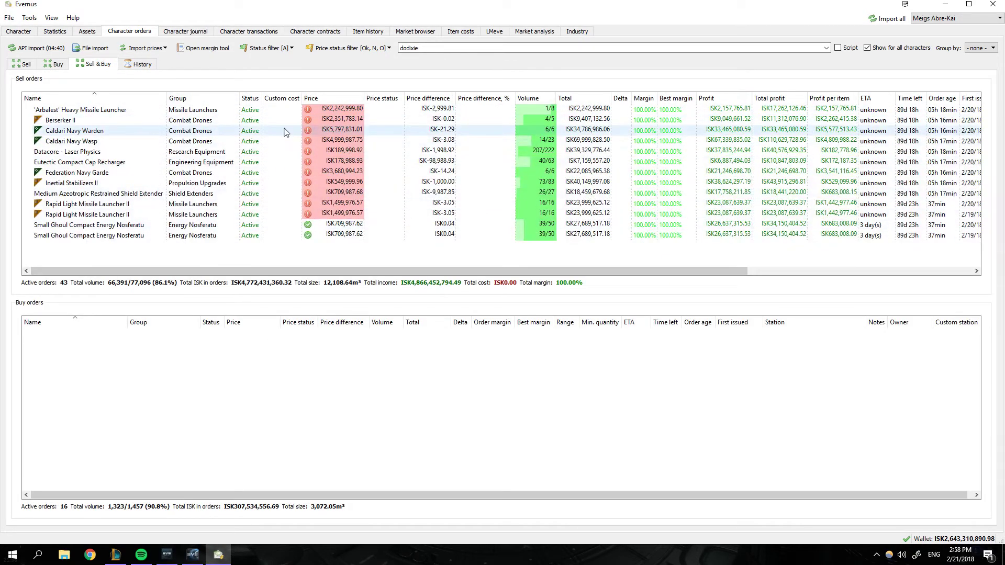
- Check the undercut 'Arbalest' Heavy Missile Launcher order, switch to EVE Online, and modify its sell price at Dodixie IX - Moon 20
mouse_move(352, 122)
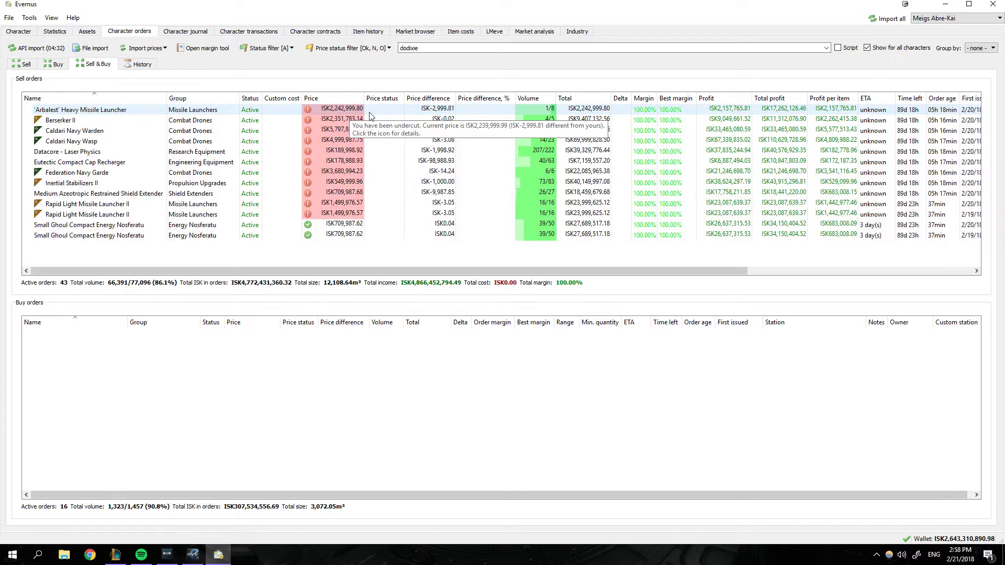
left_click(140, 111)
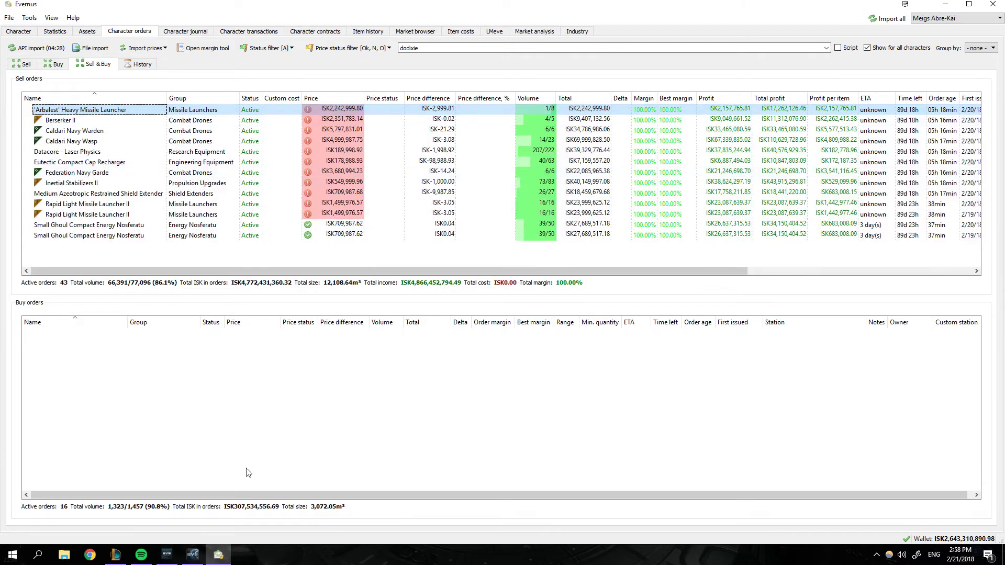
left_click(201, 559)
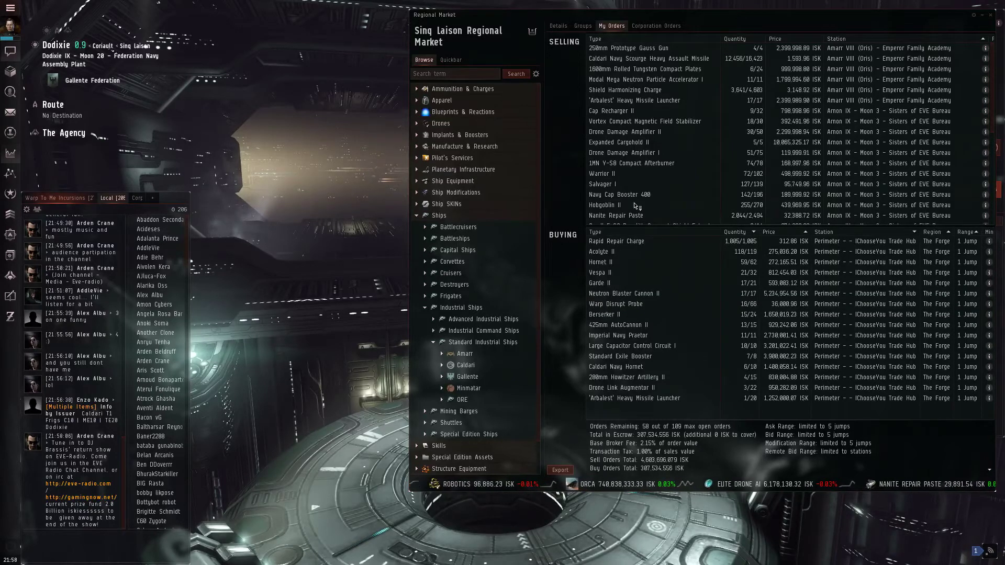
left_click(558, 26)
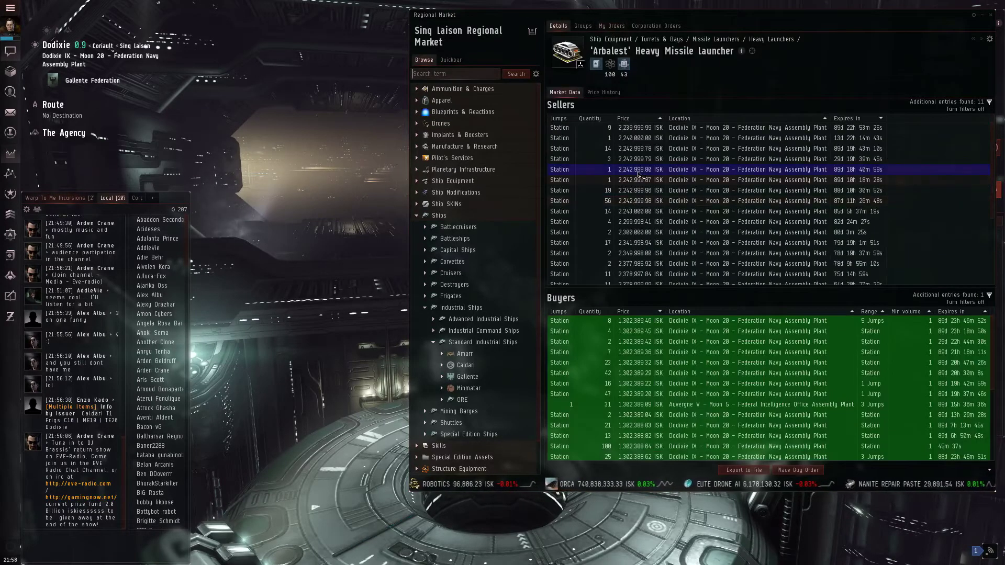
right_click(641, 170)
left_click(656, 174)
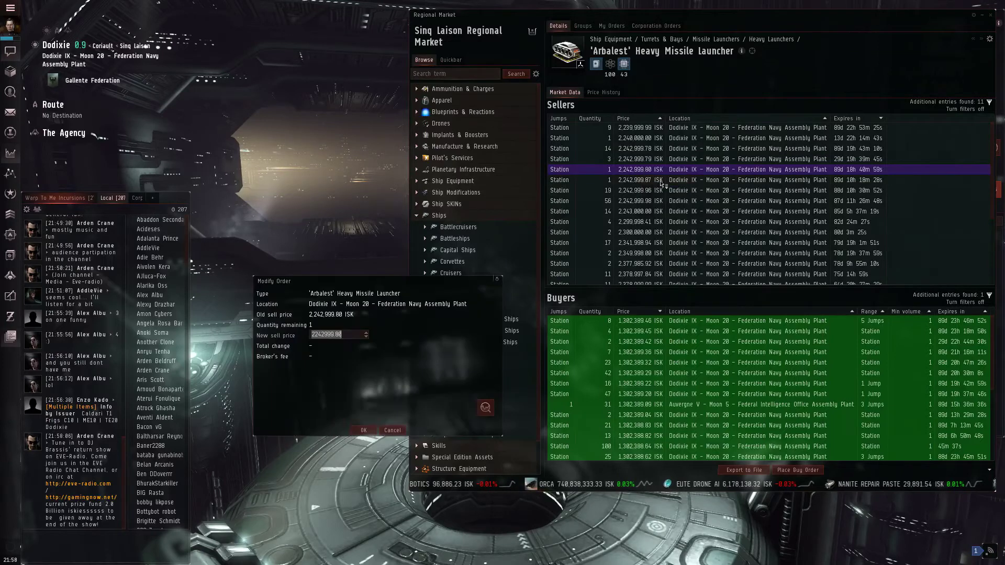
key("Return")
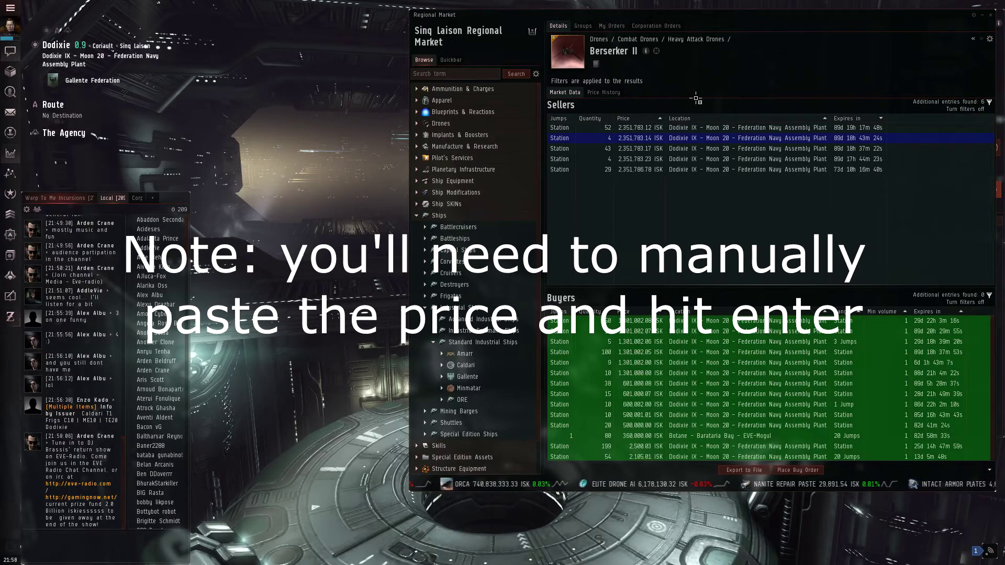
- Set the sell price of the Berserker II order to 2,351,783.07 ISK and the Caldari Navy Warden order to 5,797,809.69 ISK
right_click(650, 139)
left_click(662, 155)
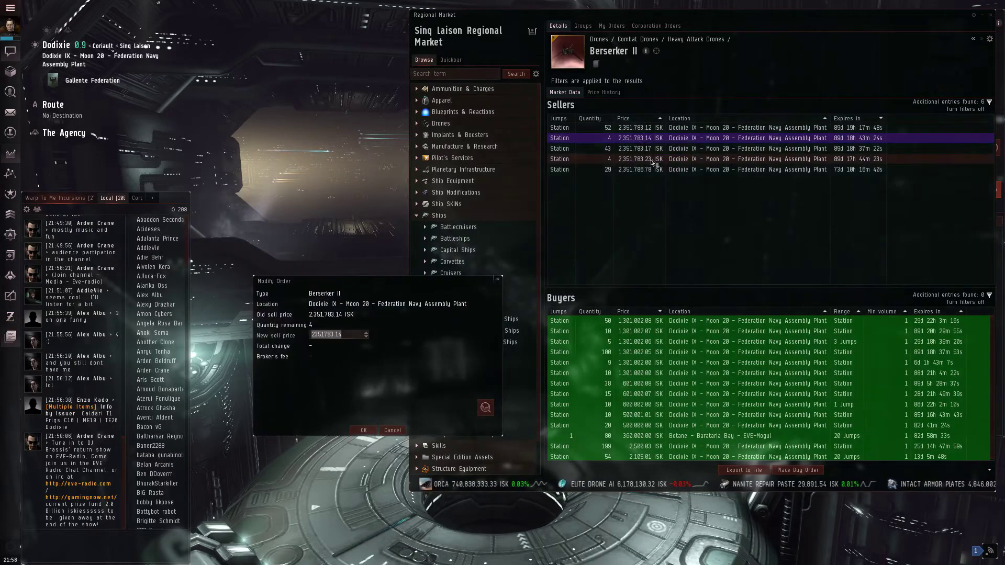
key("Escape")
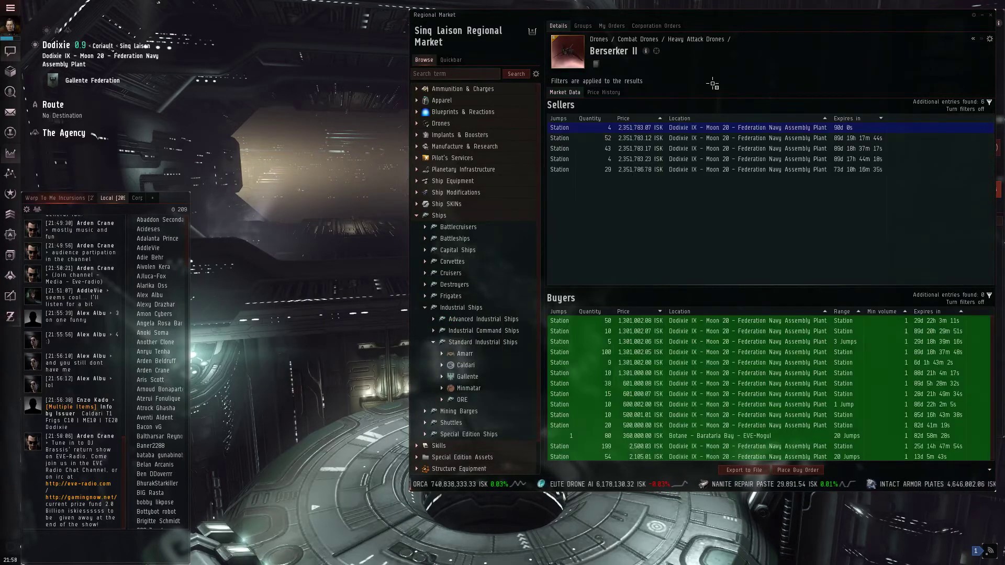
right_click(657, 171)
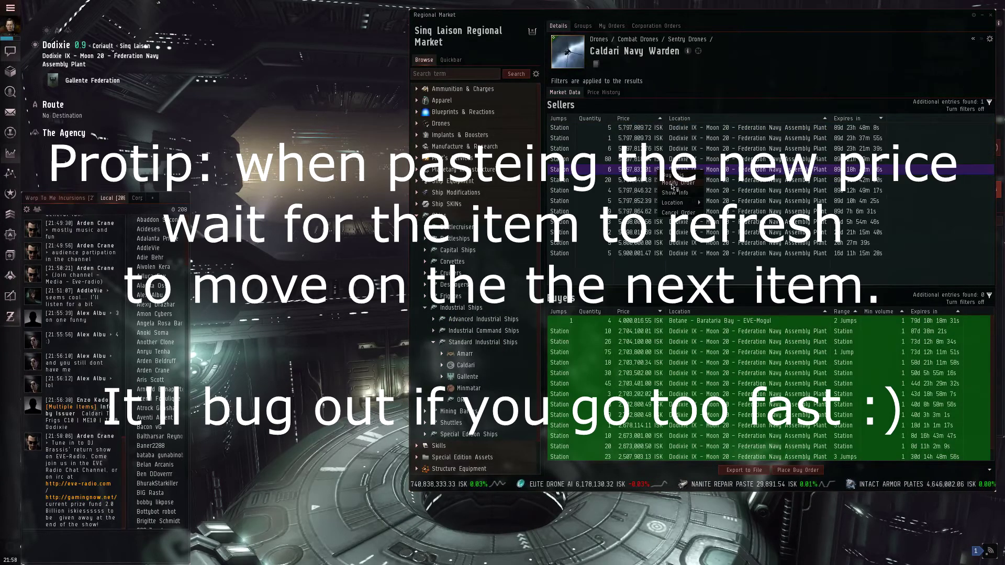
left_click(677, 183)
key("Return")
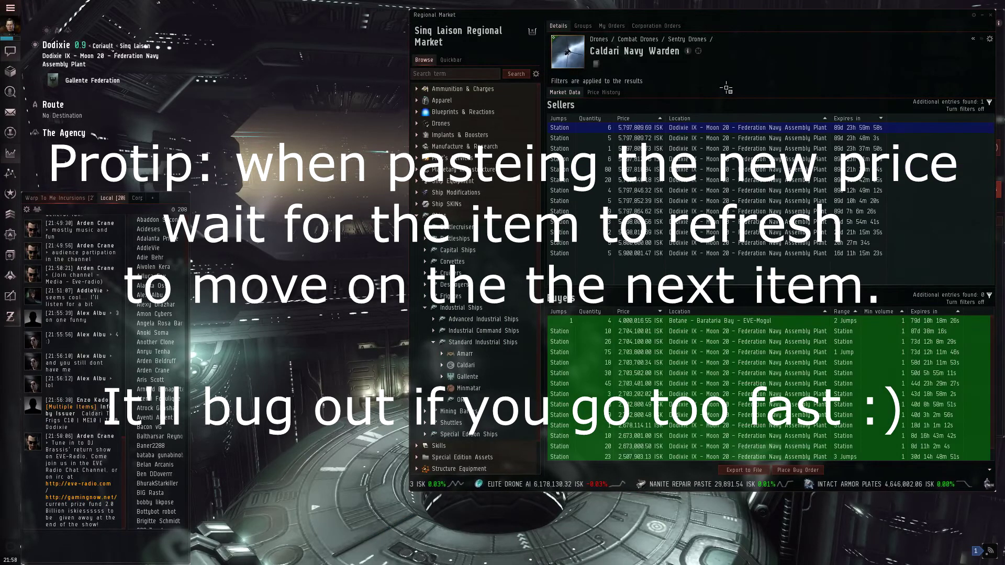
- Set the sell price of the Caldari Navy Wasp order to 4,999,984.62 ISK and the Datacore - Laser Physics order to 187,999.96 ISK
right_click(641, 147)
left_click(653, 167)
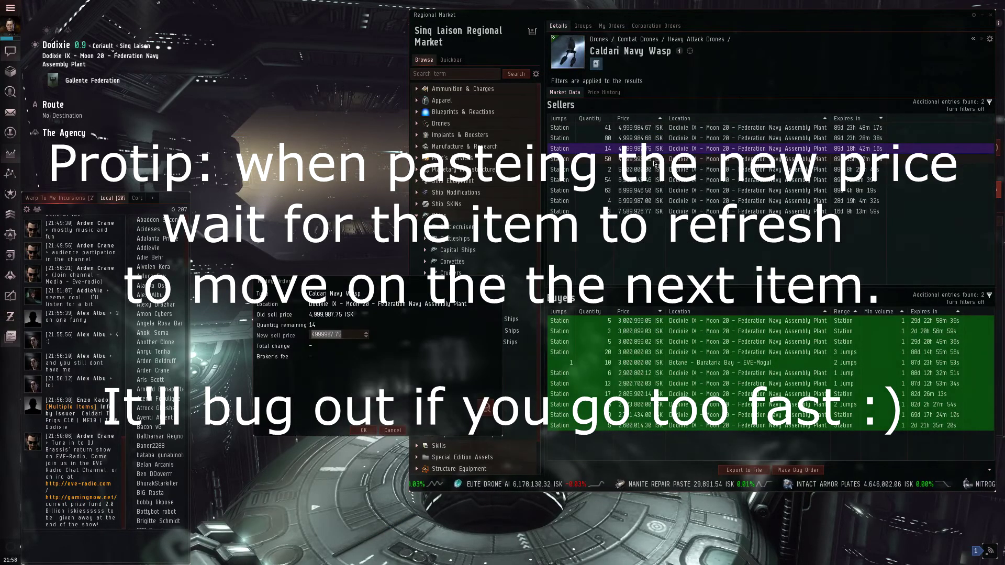
key("ctrl+v")
key("Return")
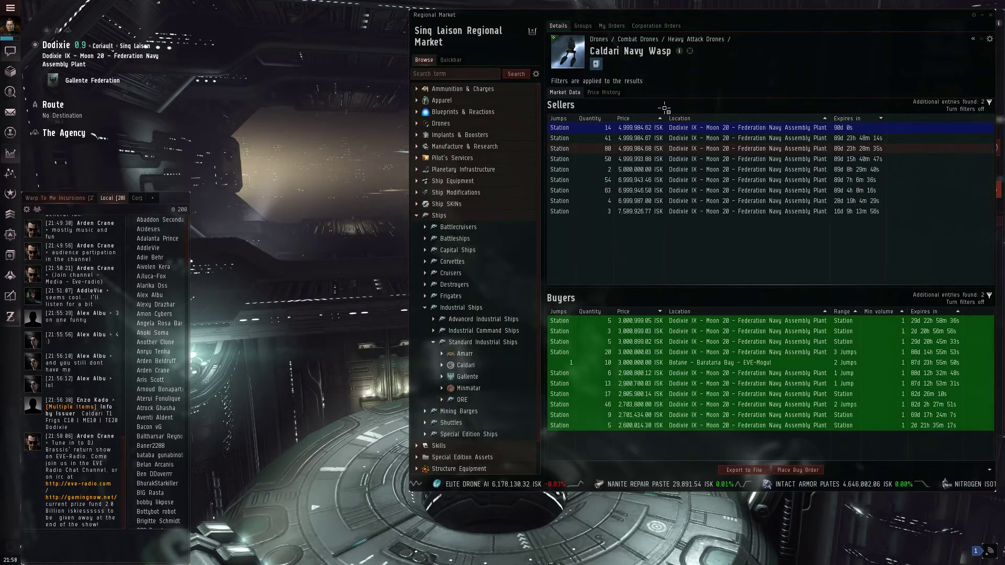
right_click(663, 138)
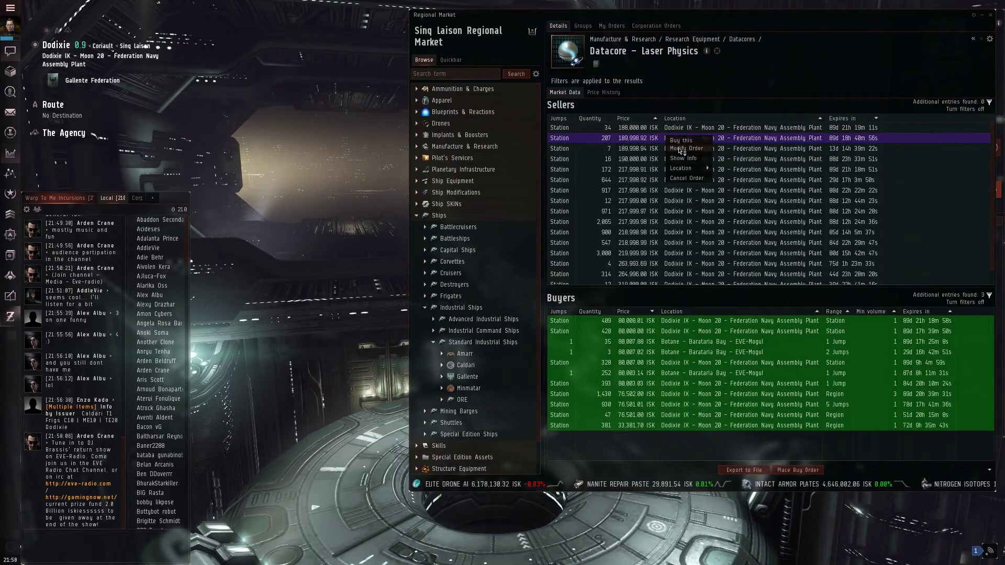
left_click(662, 157)
key("Return")
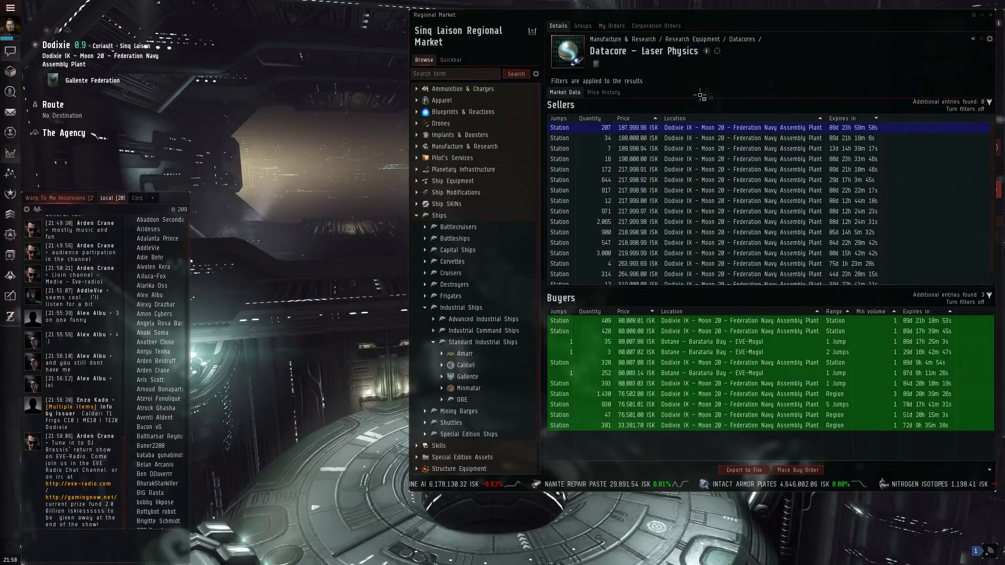
- Modify the sell price of the 40-unit Eutectic Compact Cap Recharger order in Dodixie
right_click(636, 157)
left_click(652, 173)
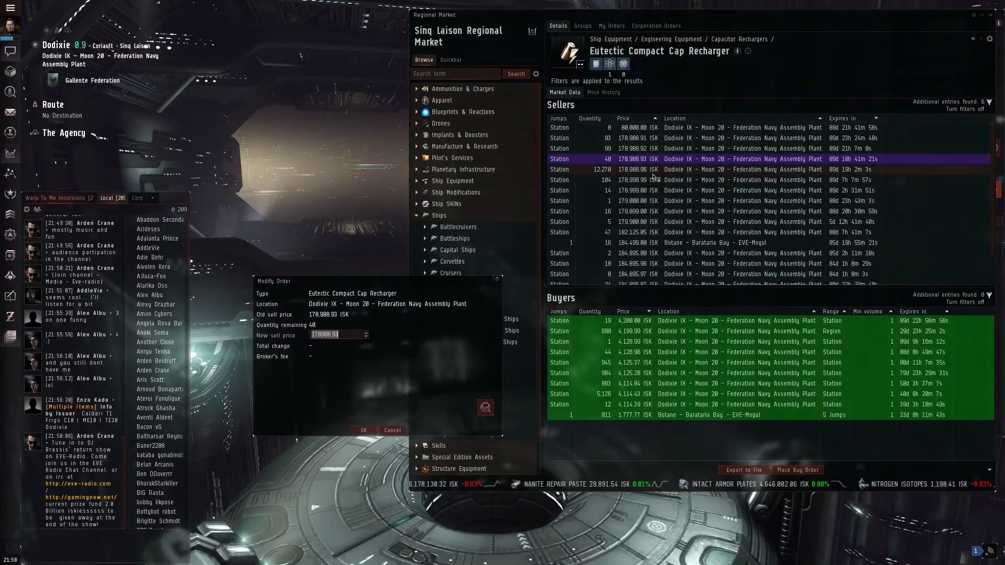
key("Return")
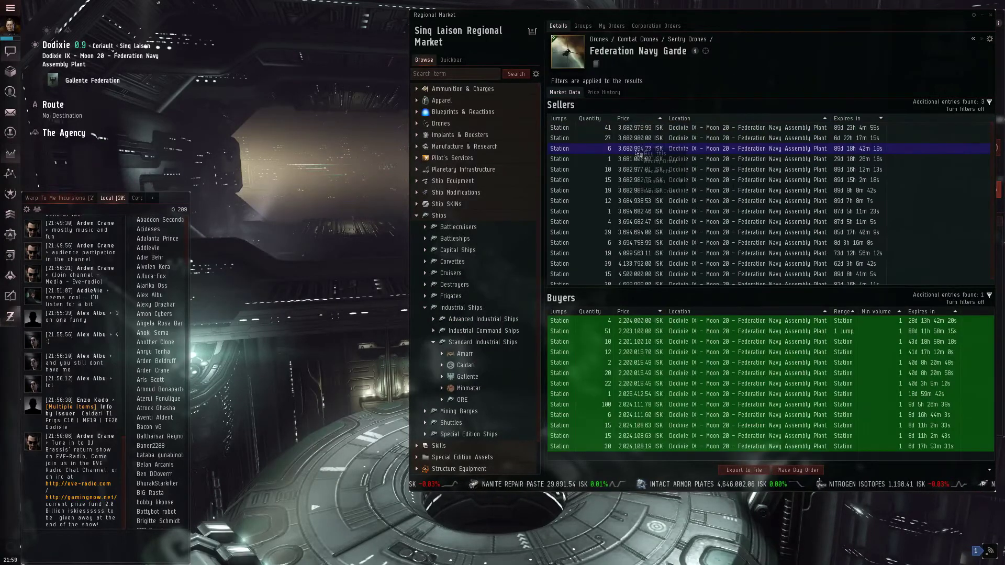
- Set the sell price of the Federation Navy Garde order to 3,680,979.95 ISK and the Inertial Stabilizers II order to 548,999.95 ISK
right_click(636, 149)
left_click(659, 162)
type("3680979.95")
key("Return")
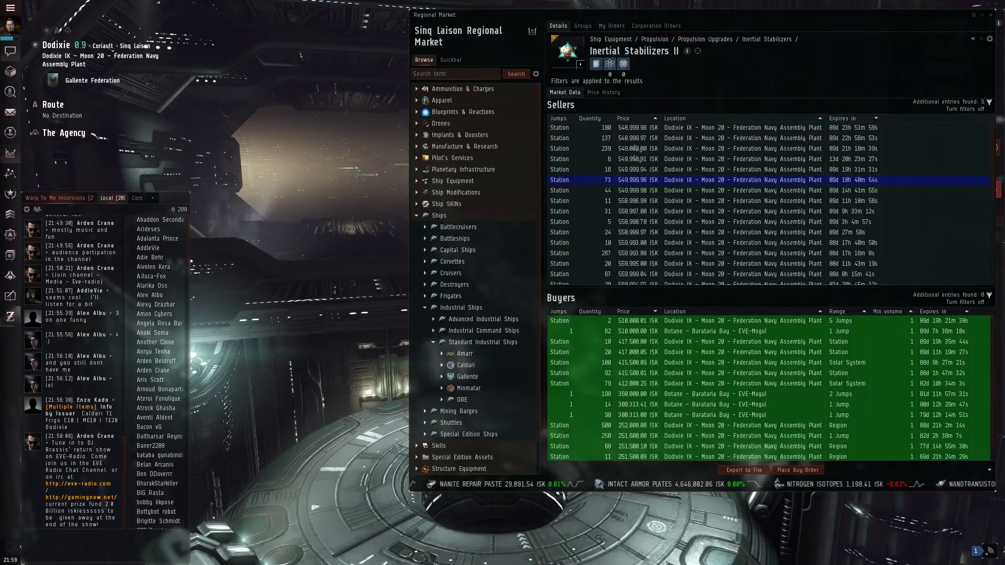
right_click(637, 182)
left_click(658, 198)
type("548999.95")
key("Return")
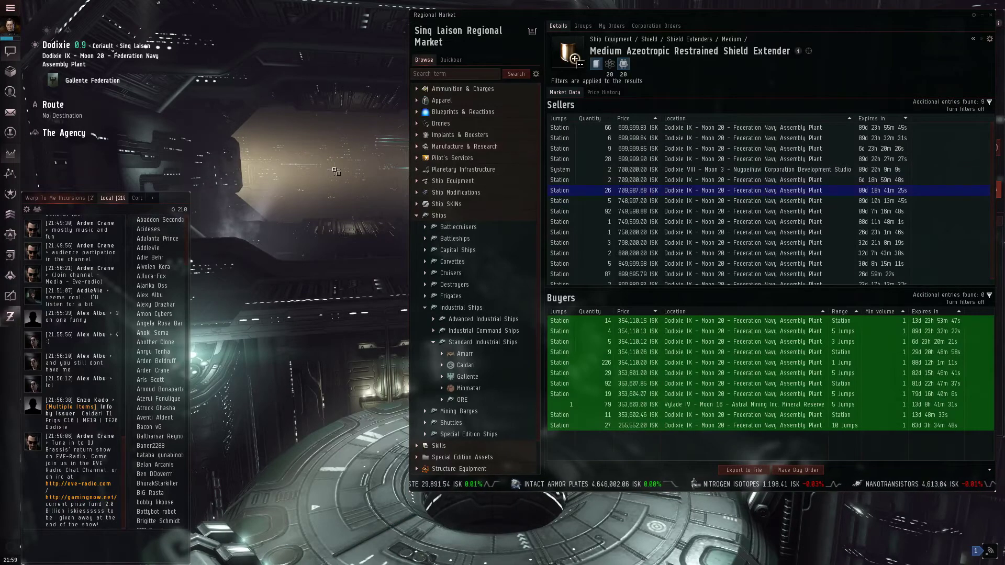
- Return to Evernus, open the margin tool, and switch back to the Medium Azeotropic Restrained Shield Extender market in EVE Online
key("alt+Tab")
key("alt+Tab")
key("alt+shift+Tab")
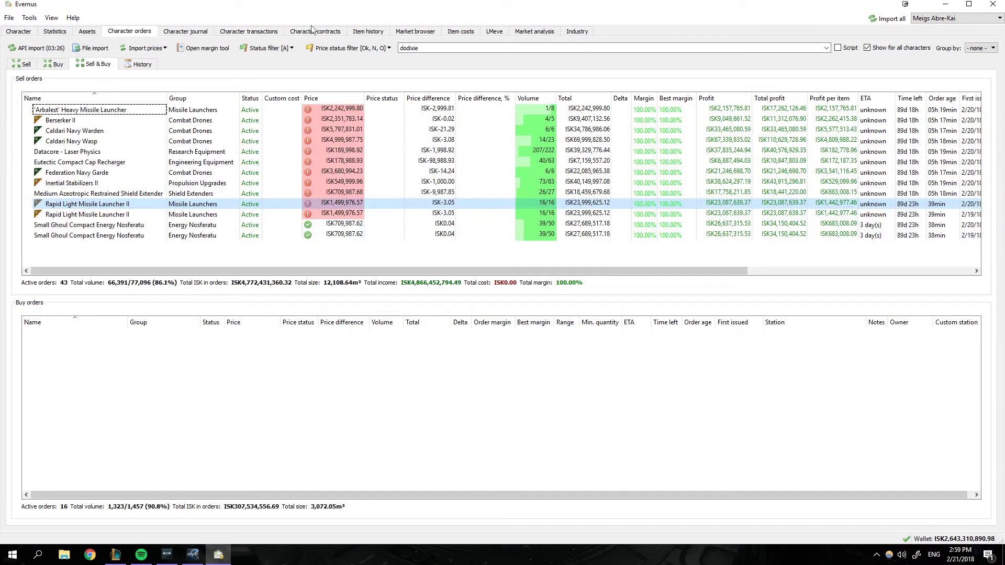
left_click(202, 48)
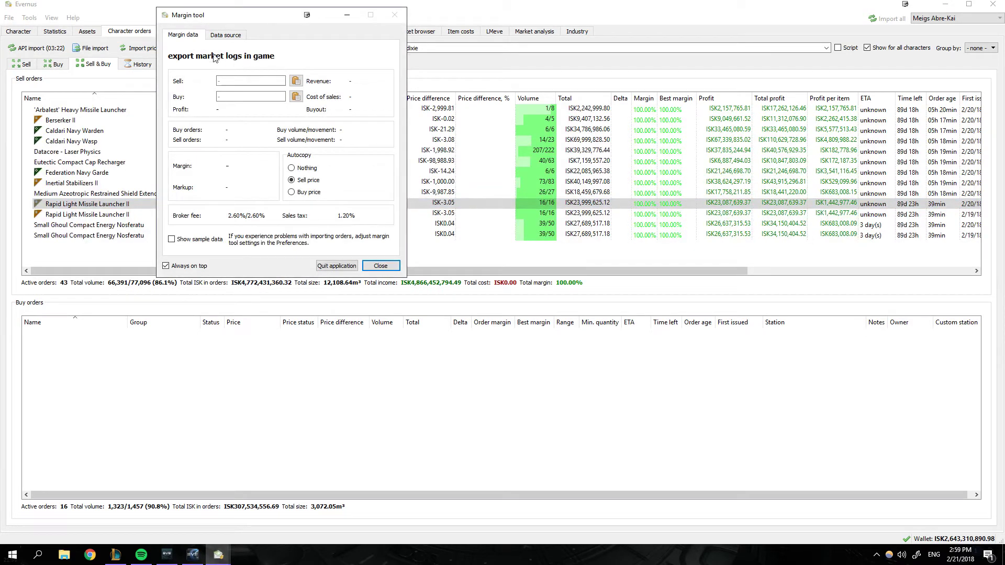
key("alt+Tab")
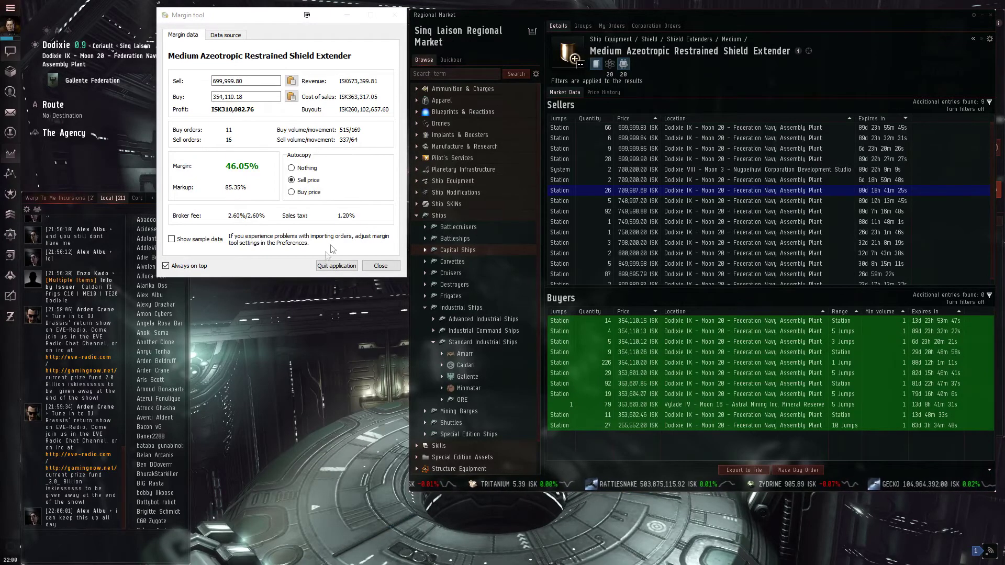
- Set the sell price of the 26-unit Medium Azeotropic Restrained Shield Extender order to 699,999.80 ISK
right_click(624, 196)
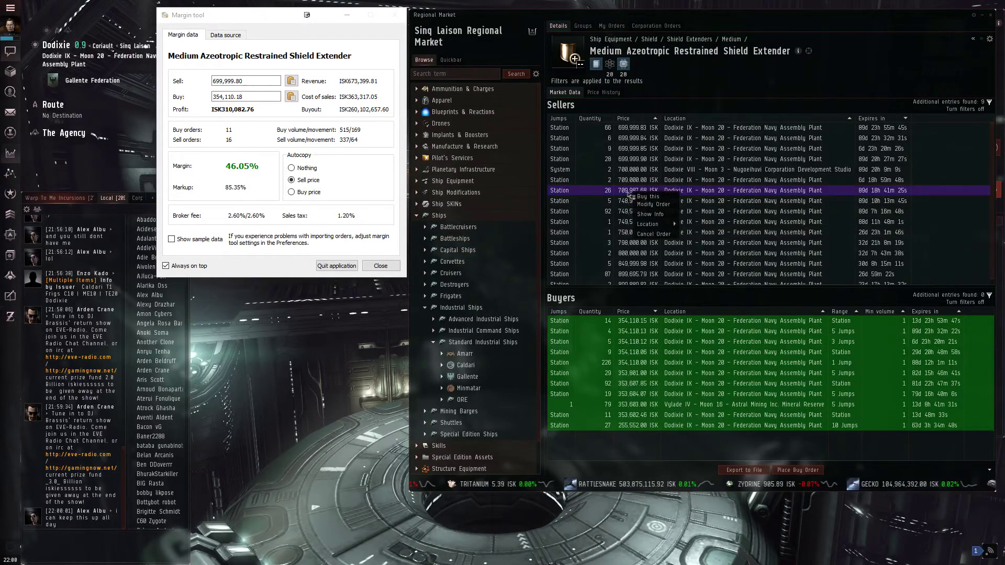
left_click(649, 211)
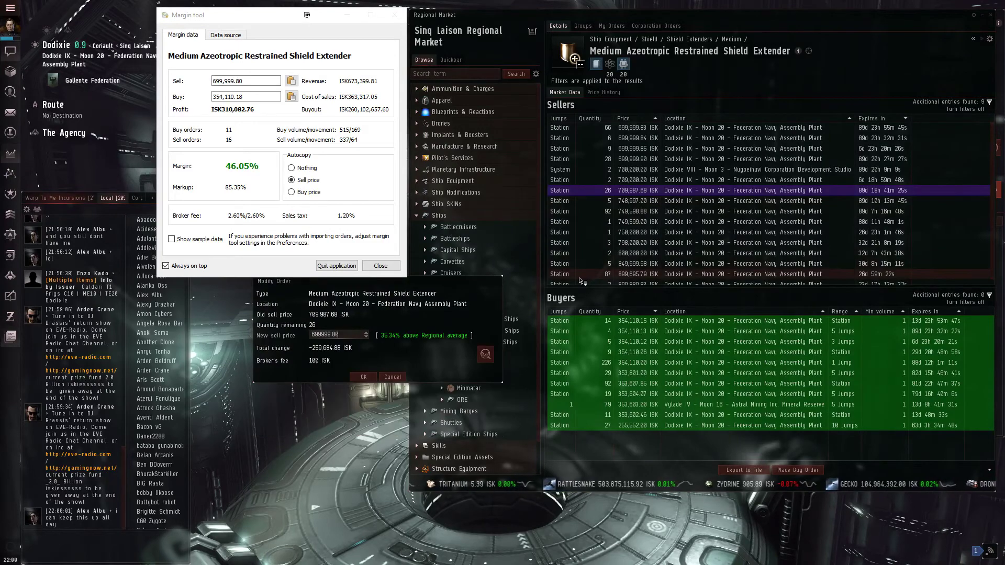
key("Return")
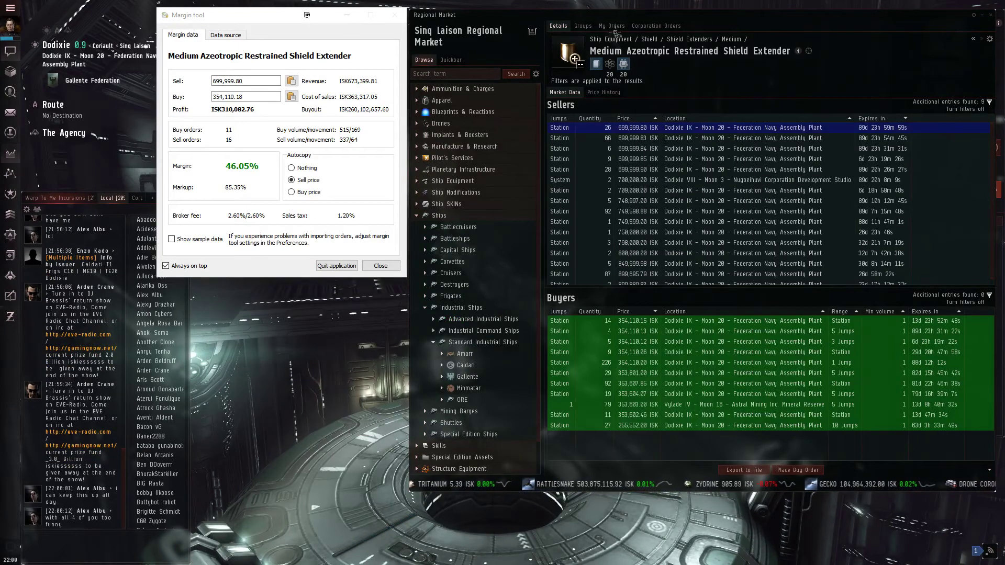
- Set the sell price of the 16-unit Rapid Light Missile Launcher II order in Dodixie to 1,499,973.50 ISK
left_click(613, 26)
left_click(558, 26)
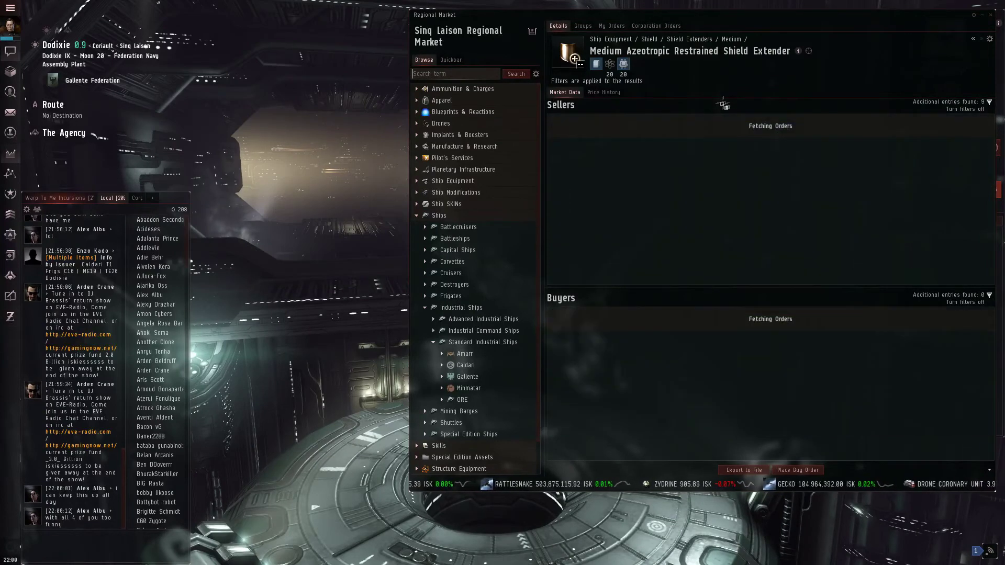
right_click(650, 159)
left_click(659, 177)
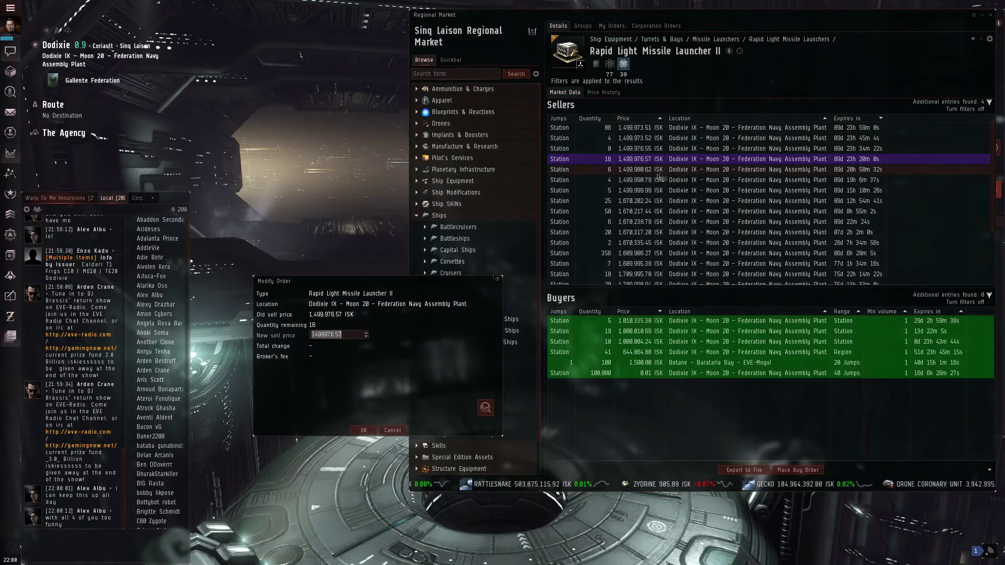
type("1499973.50")
key("Return")
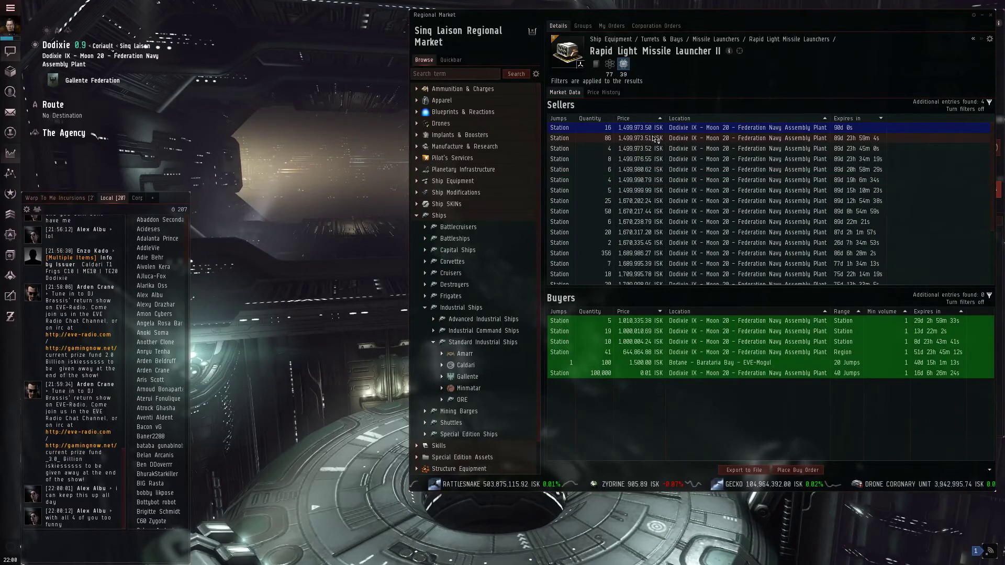
- Switch to Evernus and import current prices for the Dodixie character orders, checking the Rapid Light Missile Launcher II market in EVE Online
key("alt+Tab")
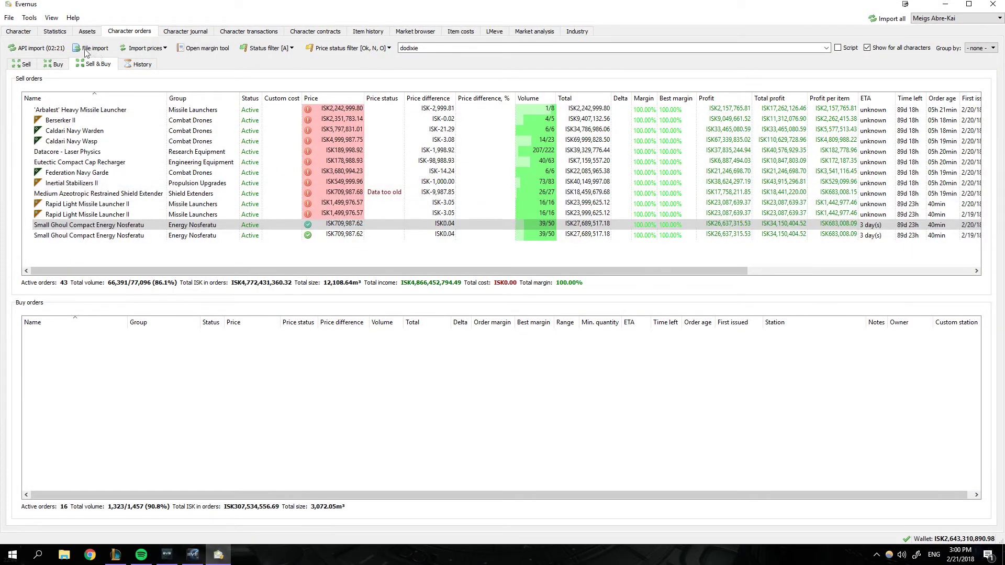
left_click(141, 47)
left_click(157, 59)
left_click(127, 50)
left_click(255, 65)
left_click(141, 48)
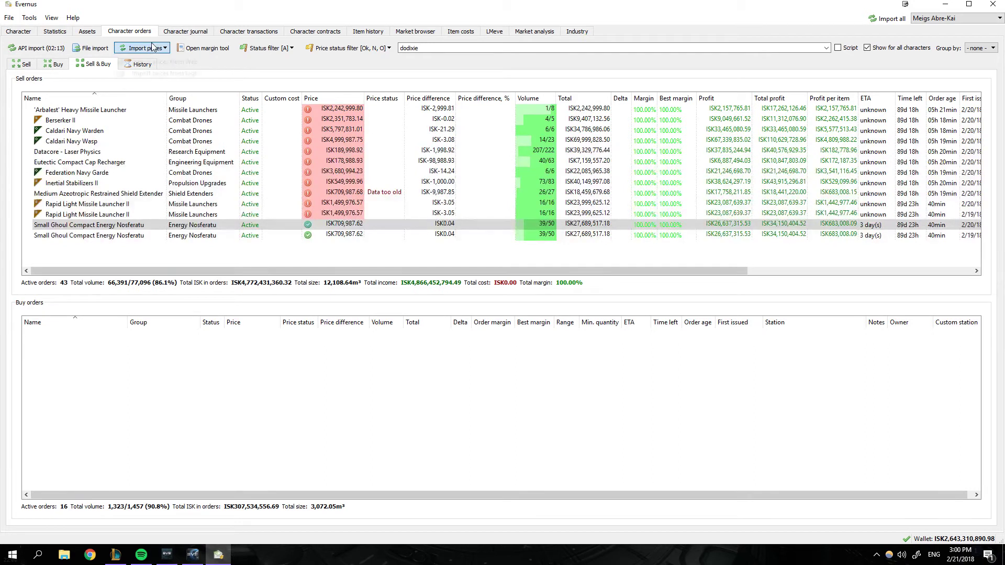
left_click(154, 59)
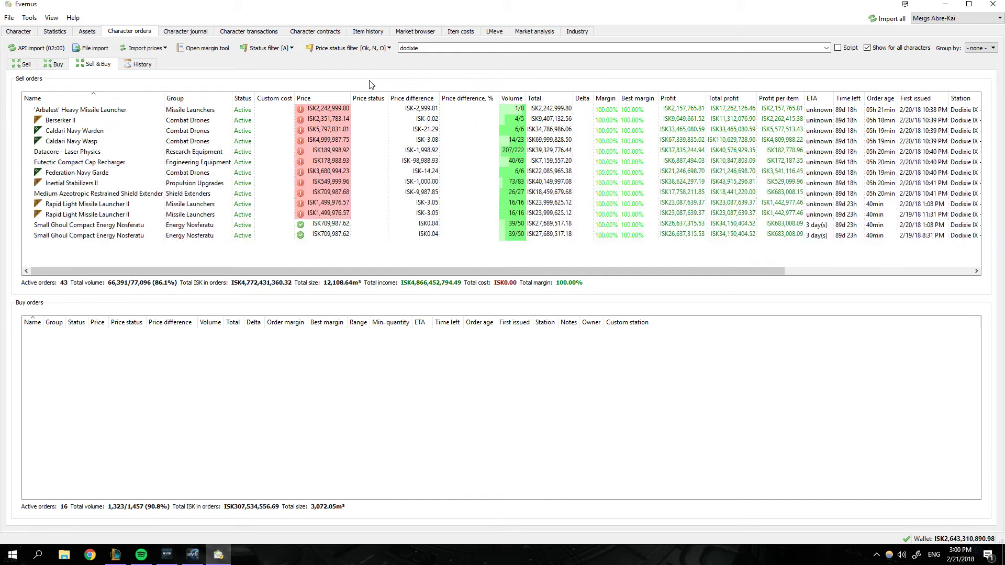
left_click(193, 555)
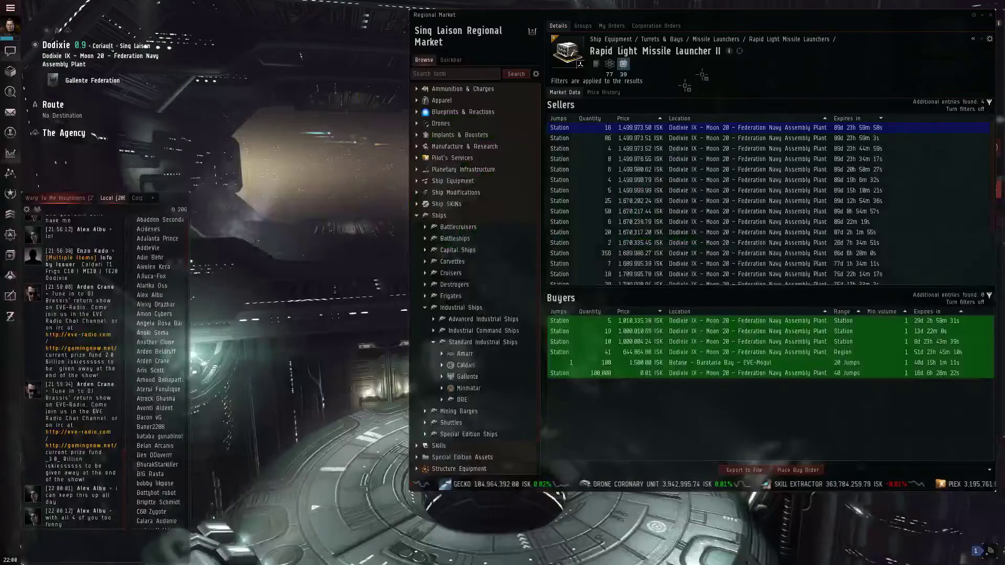
key("alt+Tab")
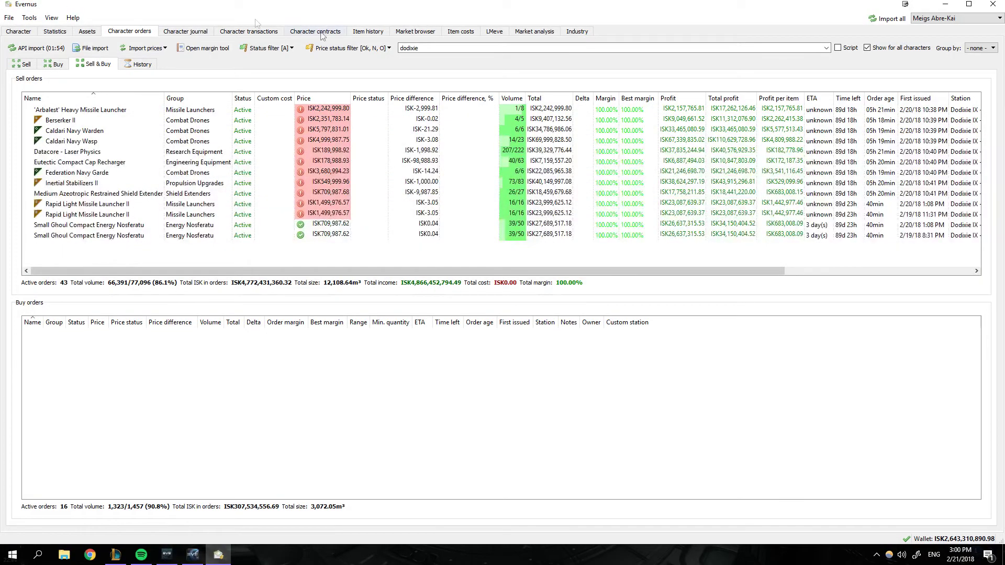
- Add a new item history chart and set its item type to Drone Navigation Computer II
left_click(354, 32)
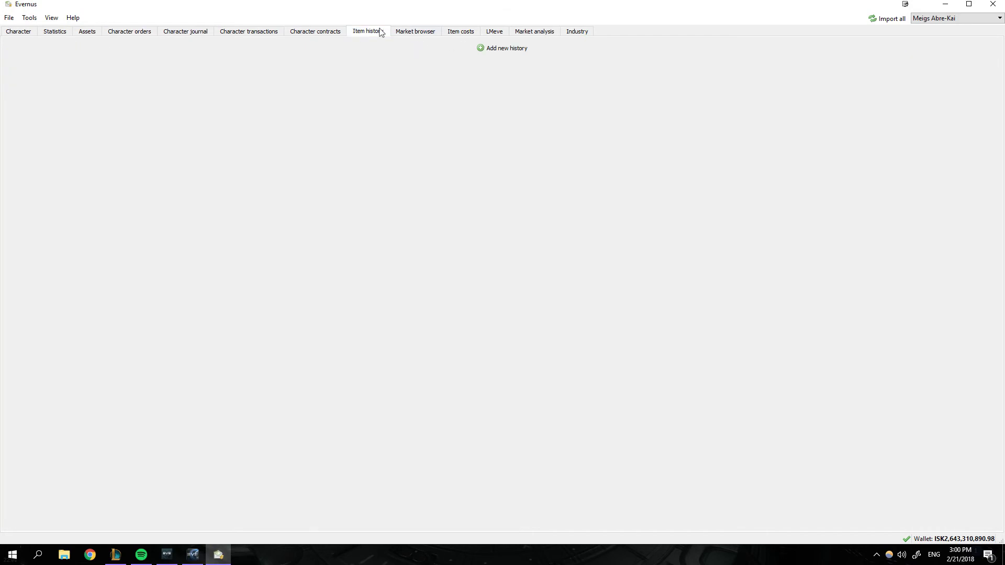
left_click(492, 49)
left_click(191, 63)
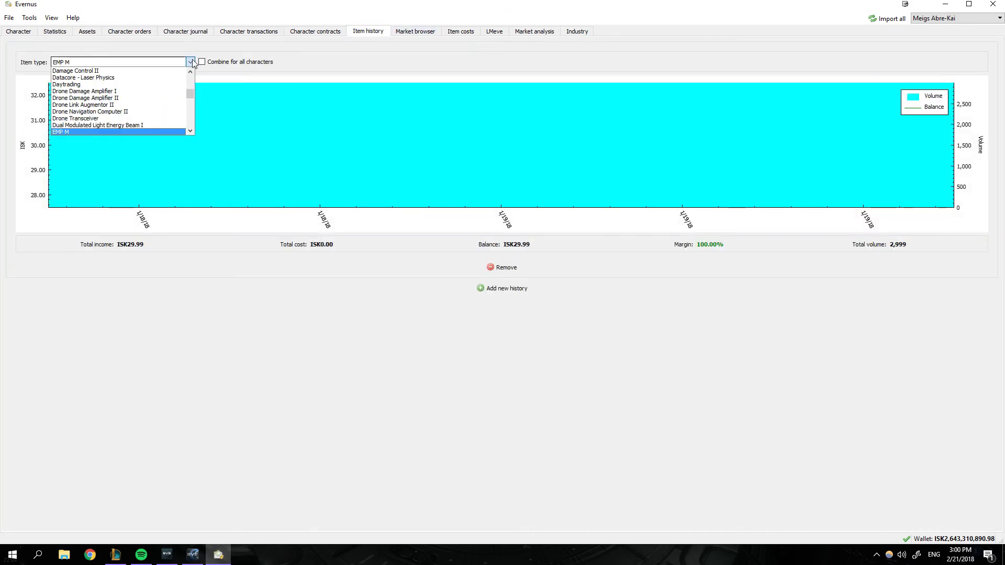
key("Up")
key("Up")
key("Up")
key("Up")
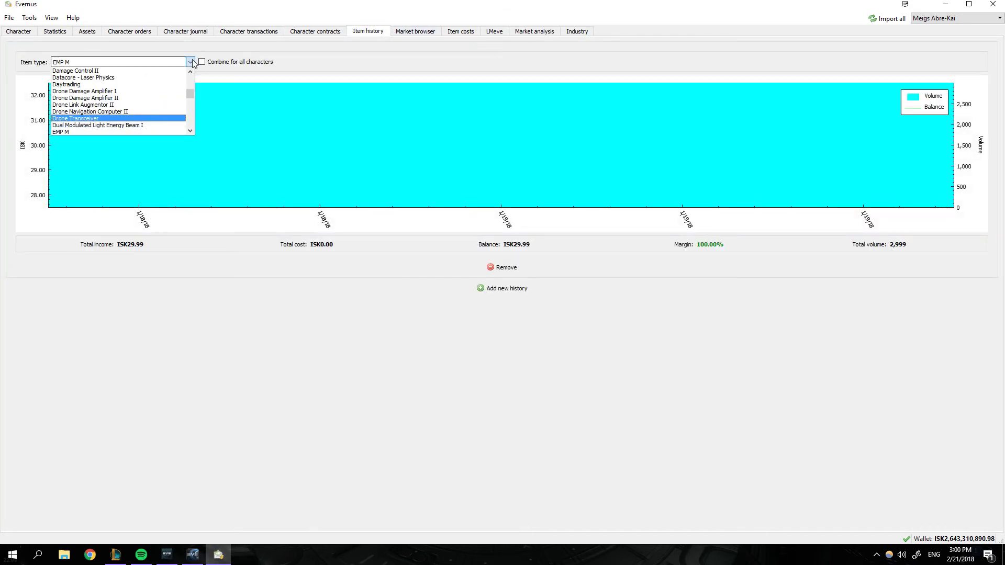
key("Down")
key("Return")
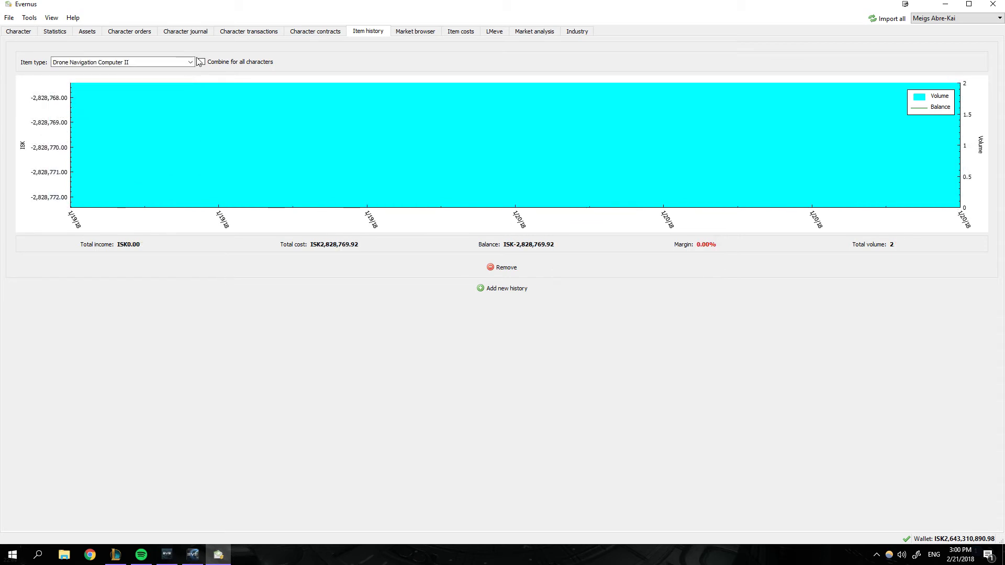
- Change the item history chart to Caldari Navy Wasp to examine its trade volume and balance
left_click(191, 62)
scroll(125, 80, "up", 5)
scroll(125, 80, "up", 10)
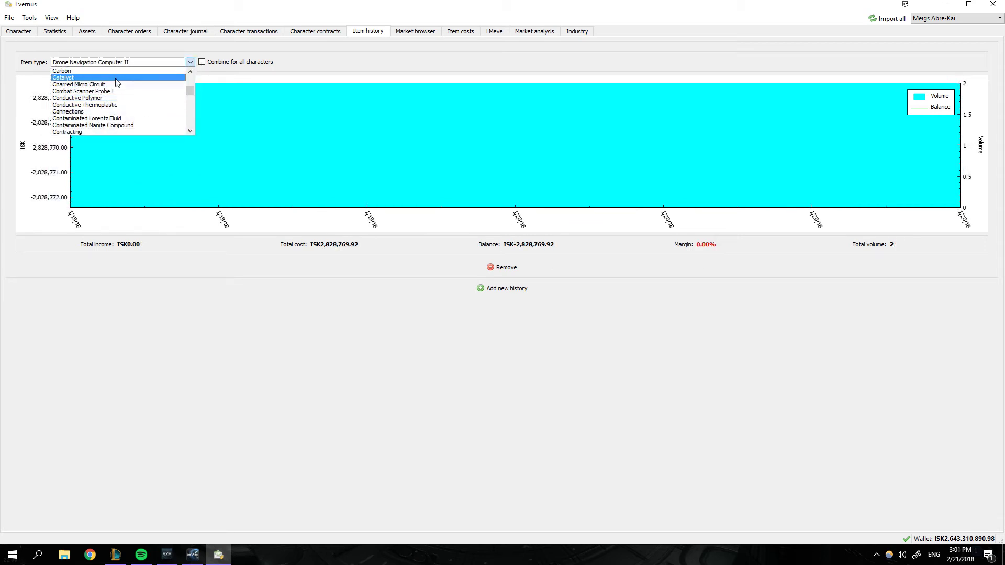
left_click(114, 98)
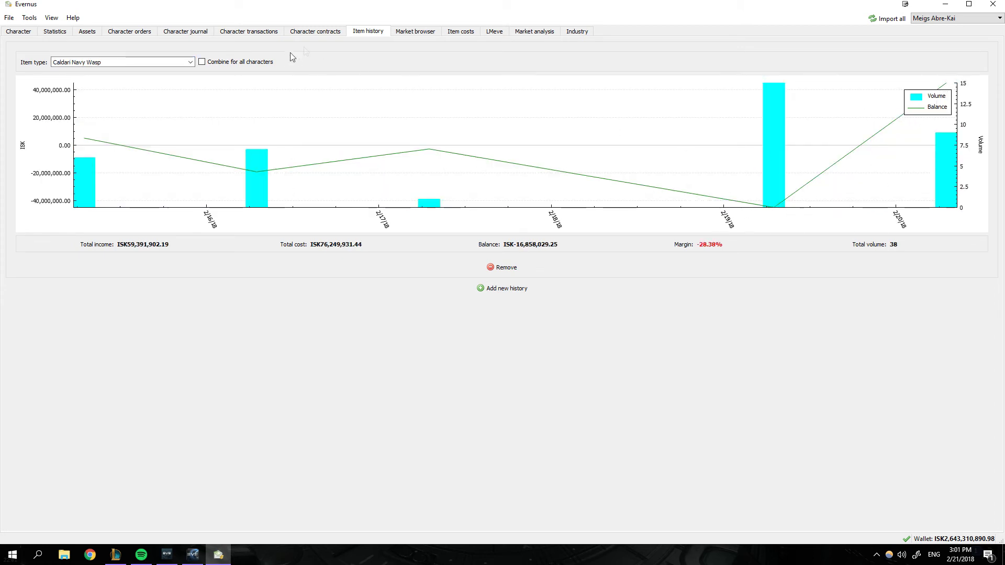
- View the character transactions in Evernus, and load the wallet transactions in EVE Online for comparison
left_click(248, 31)
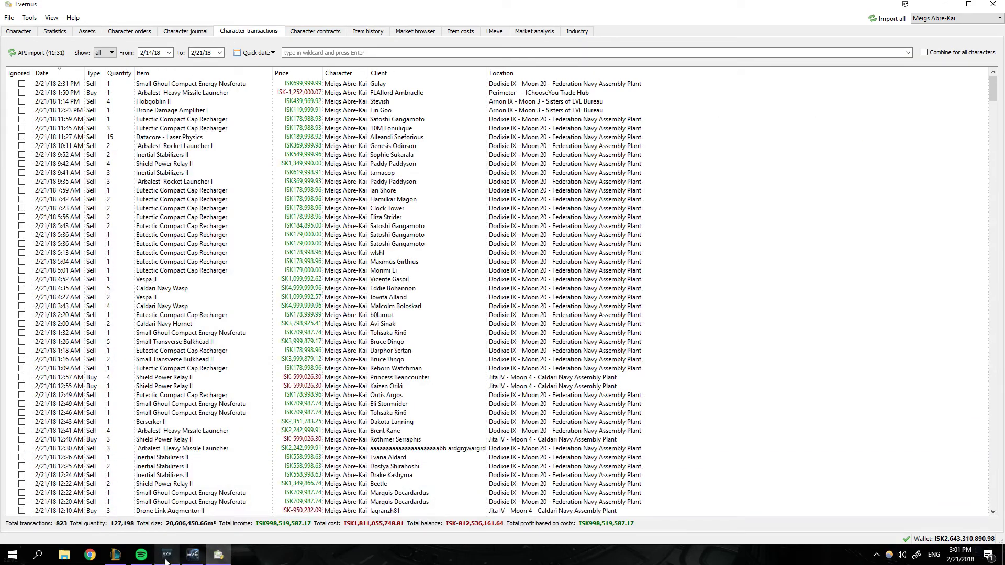
left_click(189, 556)
key("alt+w")
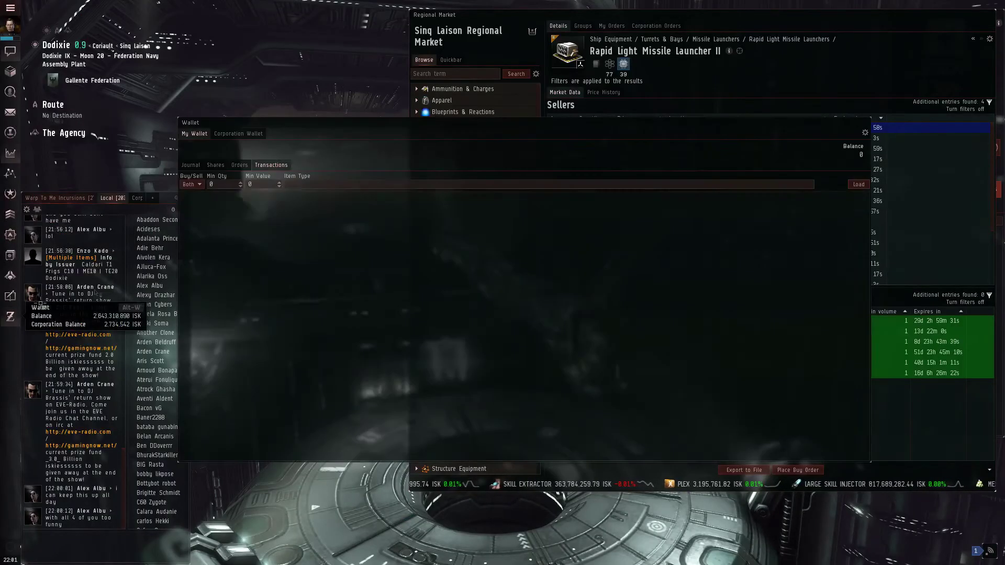
left_click(858, 183)
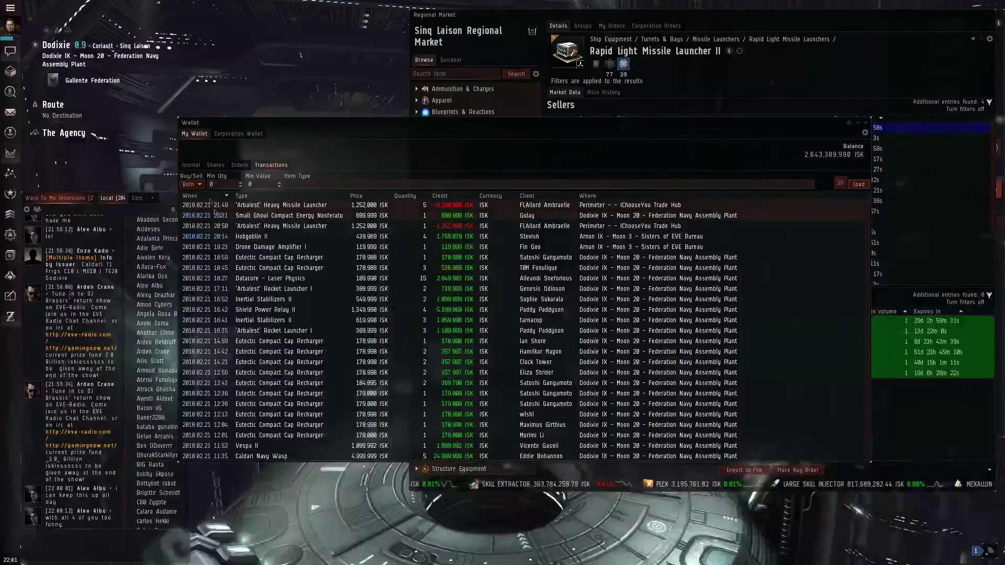
- Return to Evernus and review its transaction list, highlighting all entries and then only the Hobgoblin II sale
key("alt+Tab")
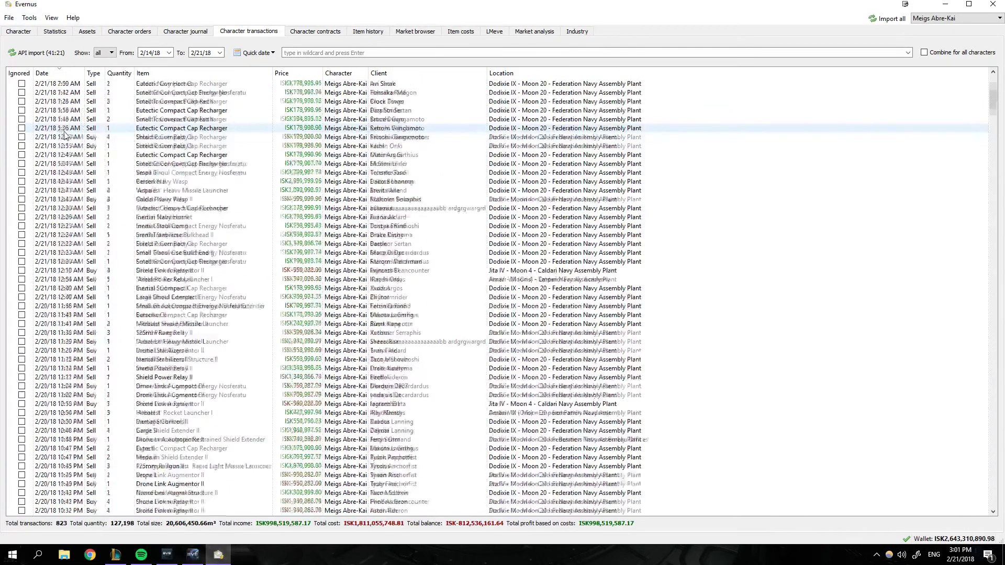
left_click(477, 111)
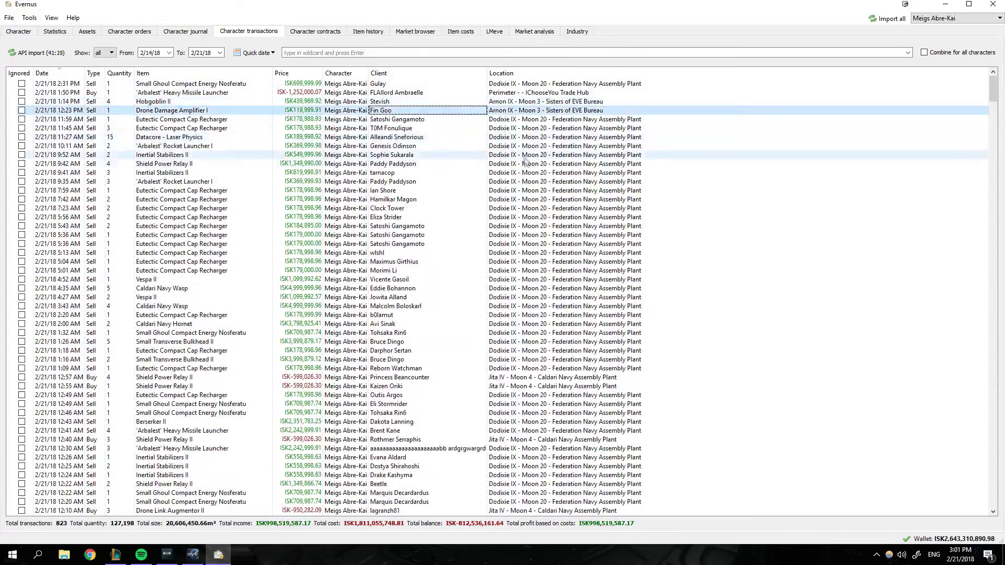
key("ctrl+a")
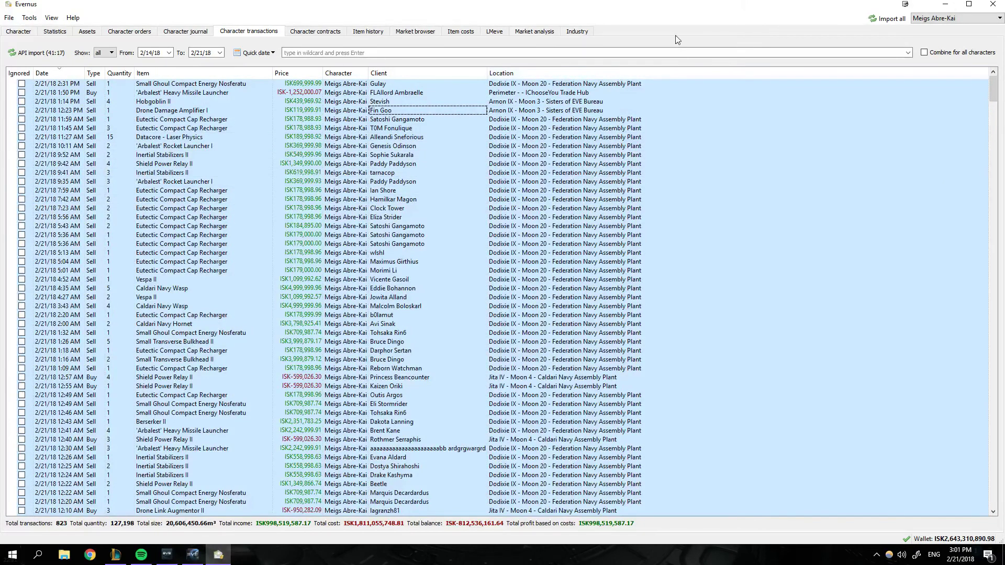
left_click(448, 53)
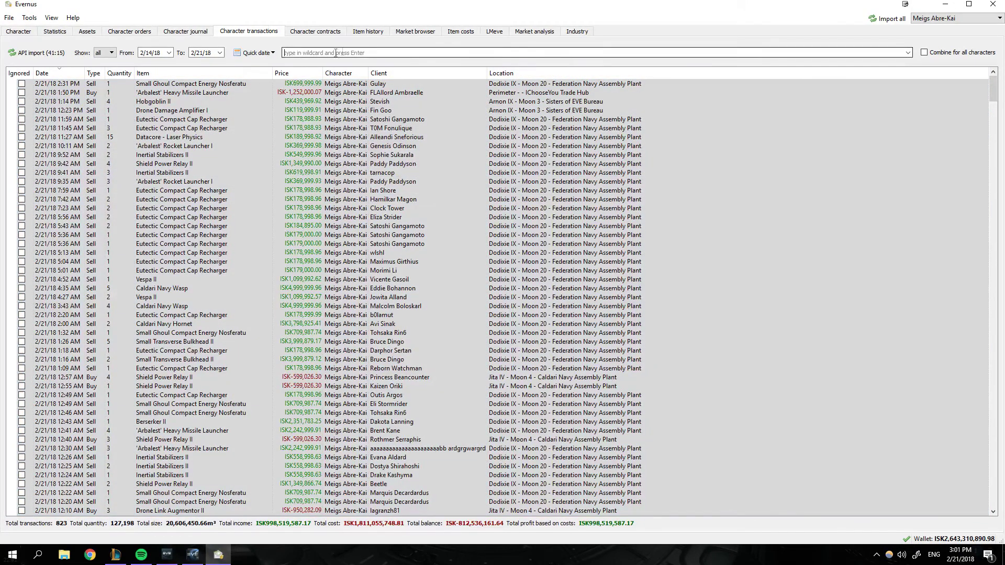
left_click(70, 101)
left_click(71, 101)
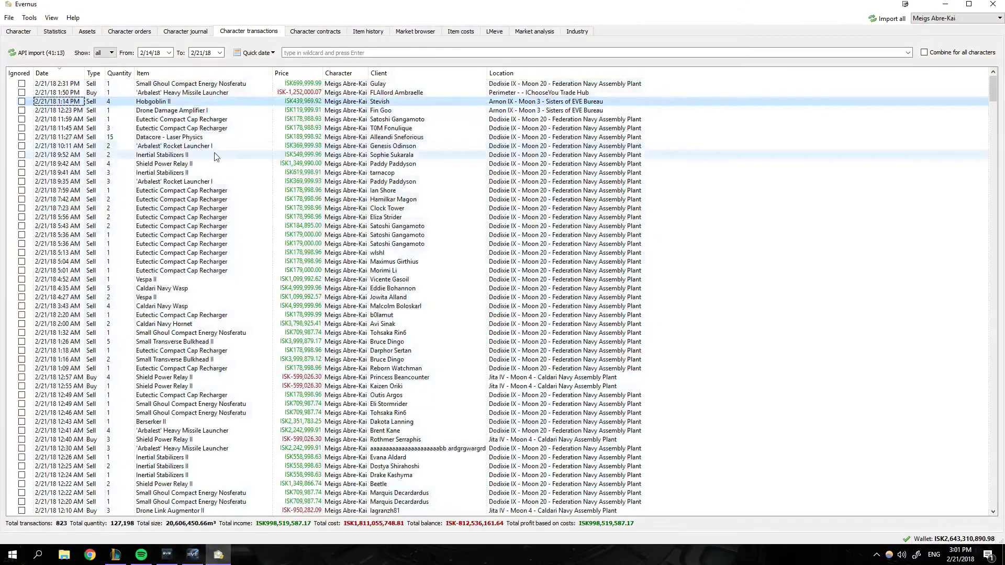
- Look through the manufacturing planner, mining ledger, item costs and LMeve sections of Evernus
left_click(576, 32)
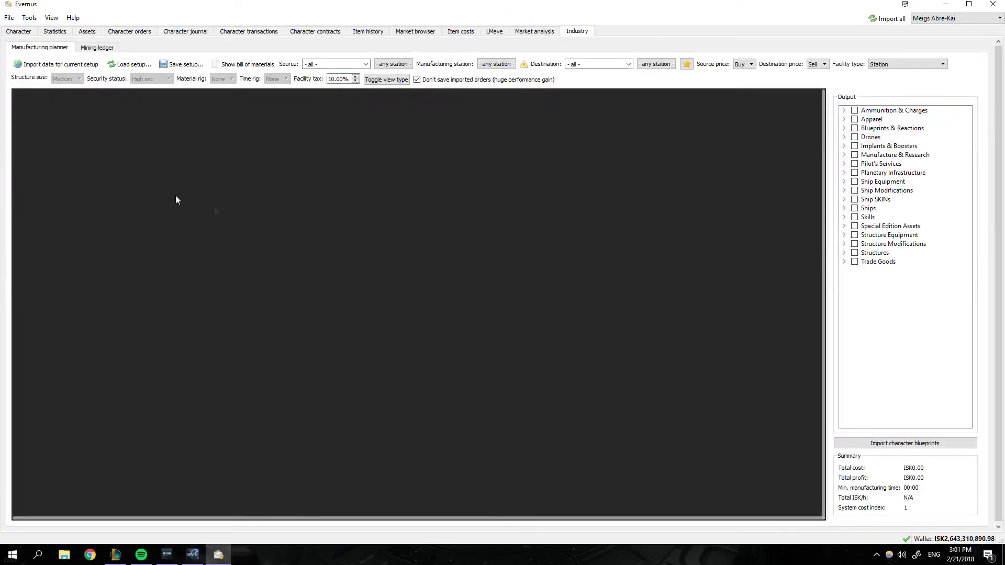
left_click(96, 47)
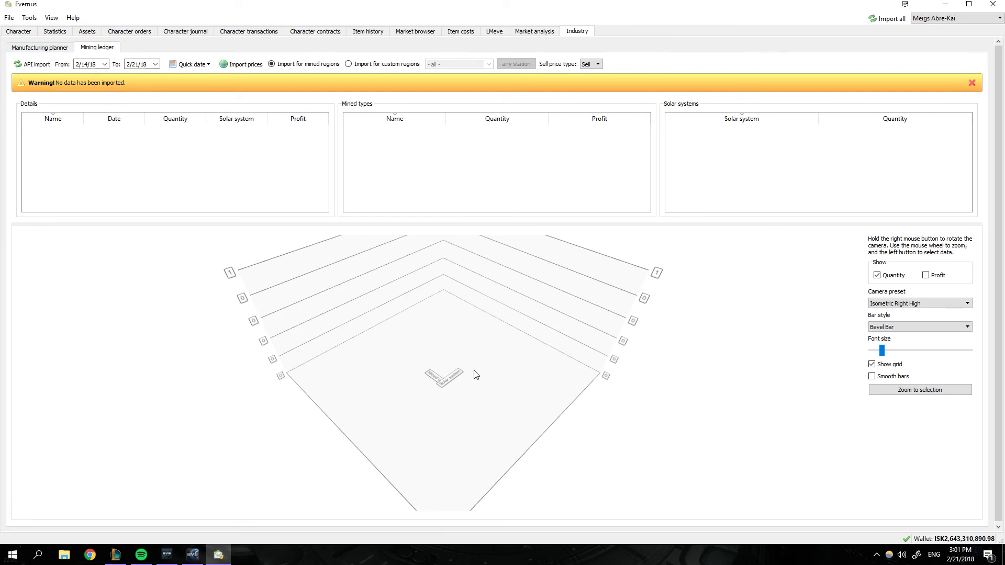
left_click(451, 33)
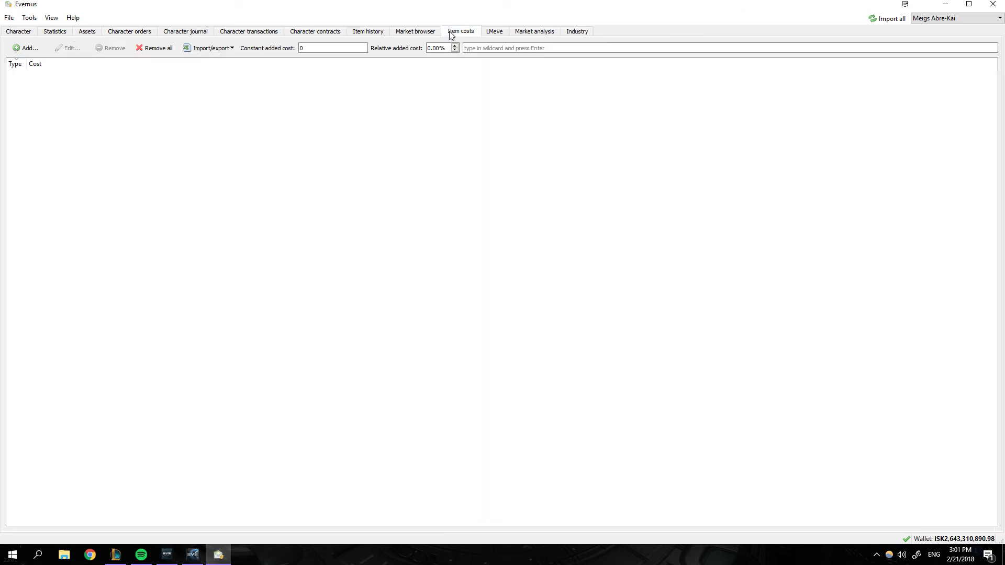
left_click(494, 32)
left_click(467, 34)
left_click(495, 32)
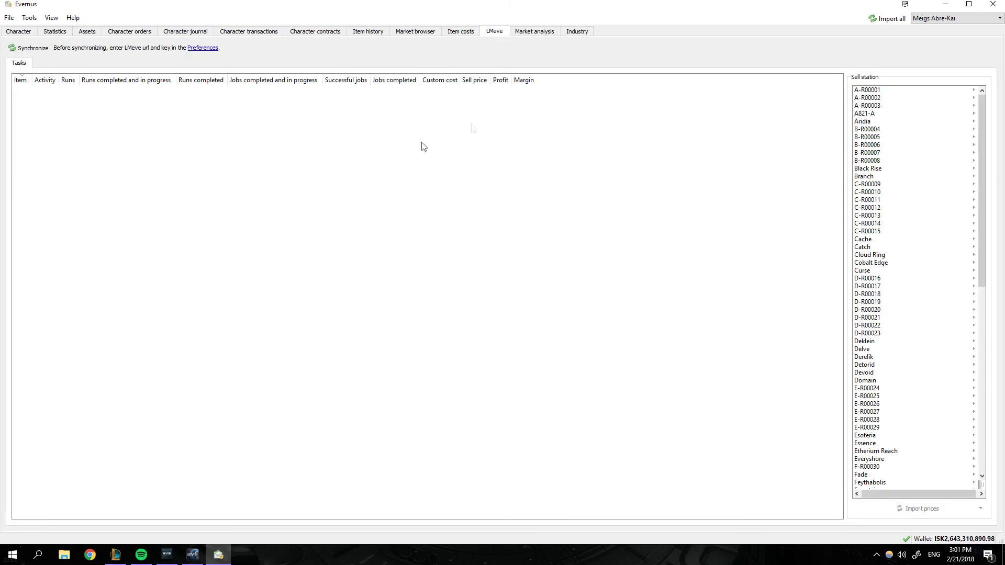
- Review the inter-region market analysis, asset inventory, basic statistics and character overview in Evernus
left_click(530, 33)
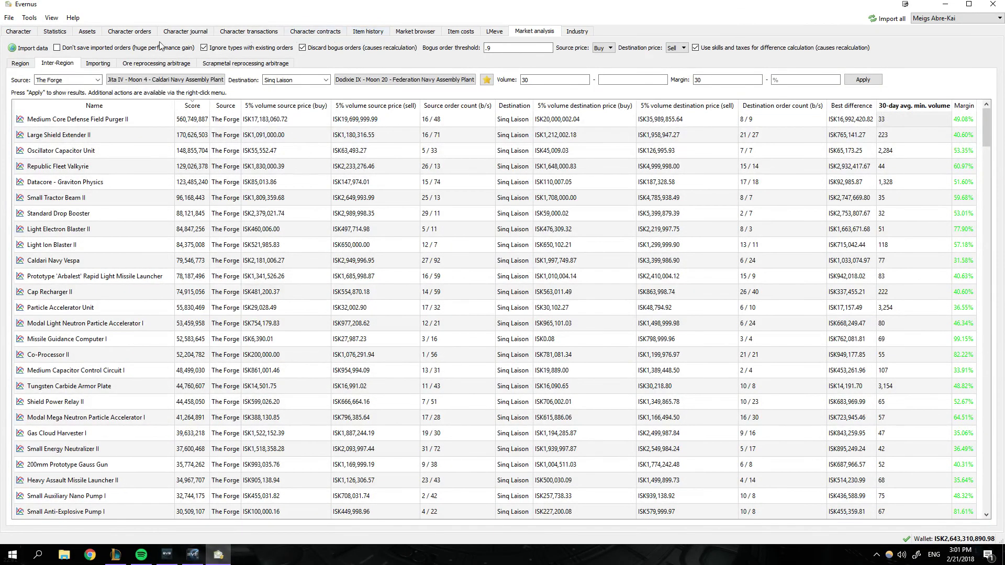
left_click(88, 33)
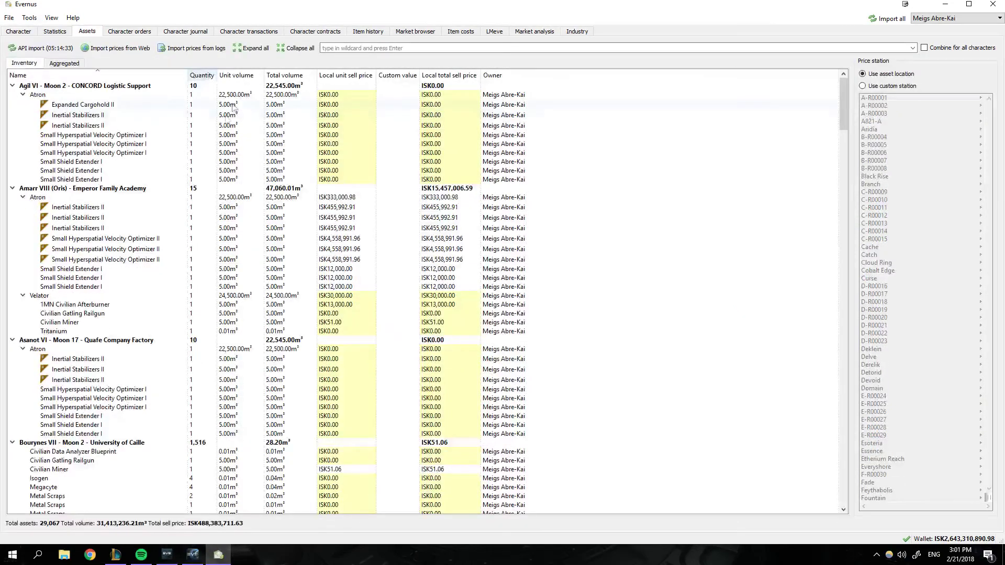
left_click(62, 35)
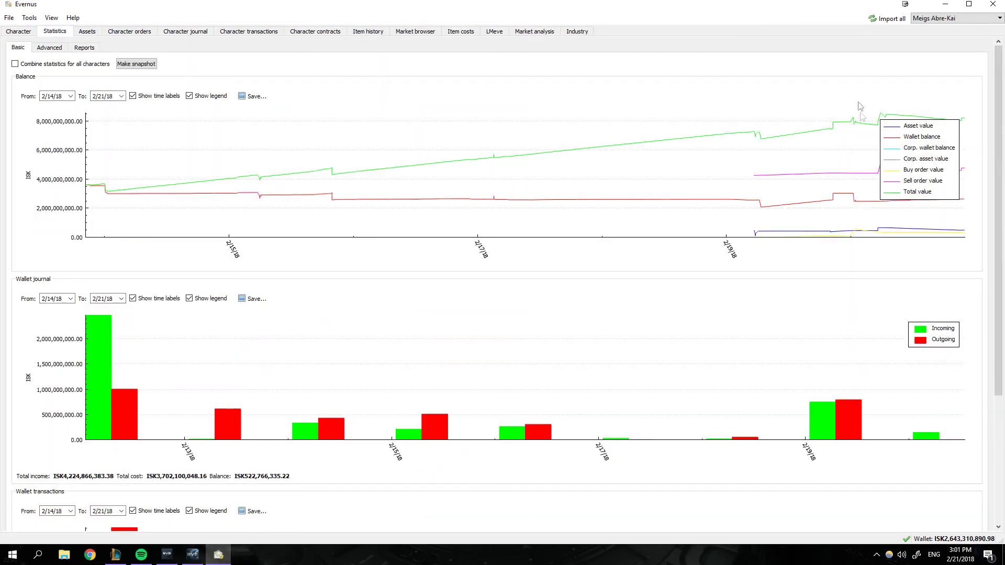
left_click(19, 31)
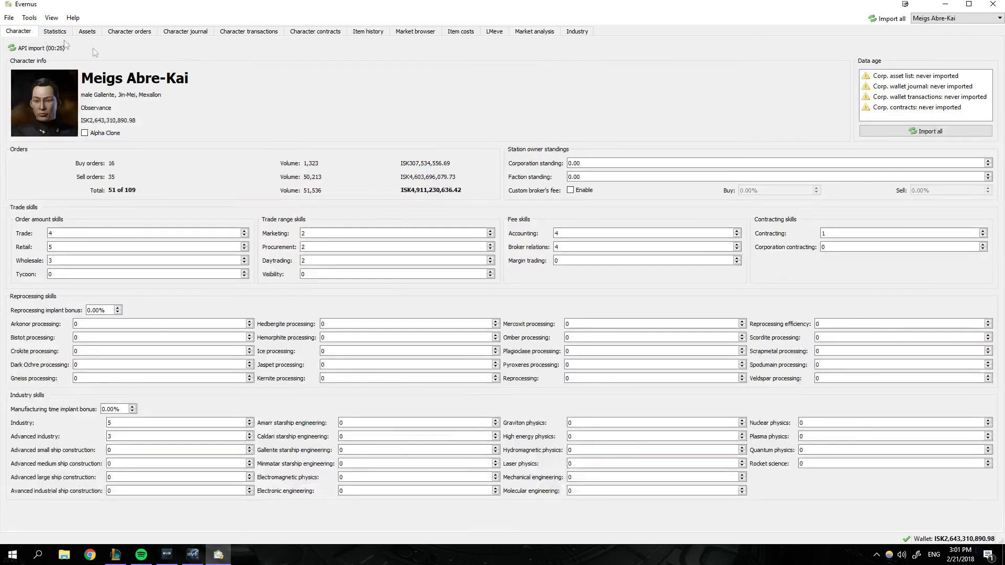